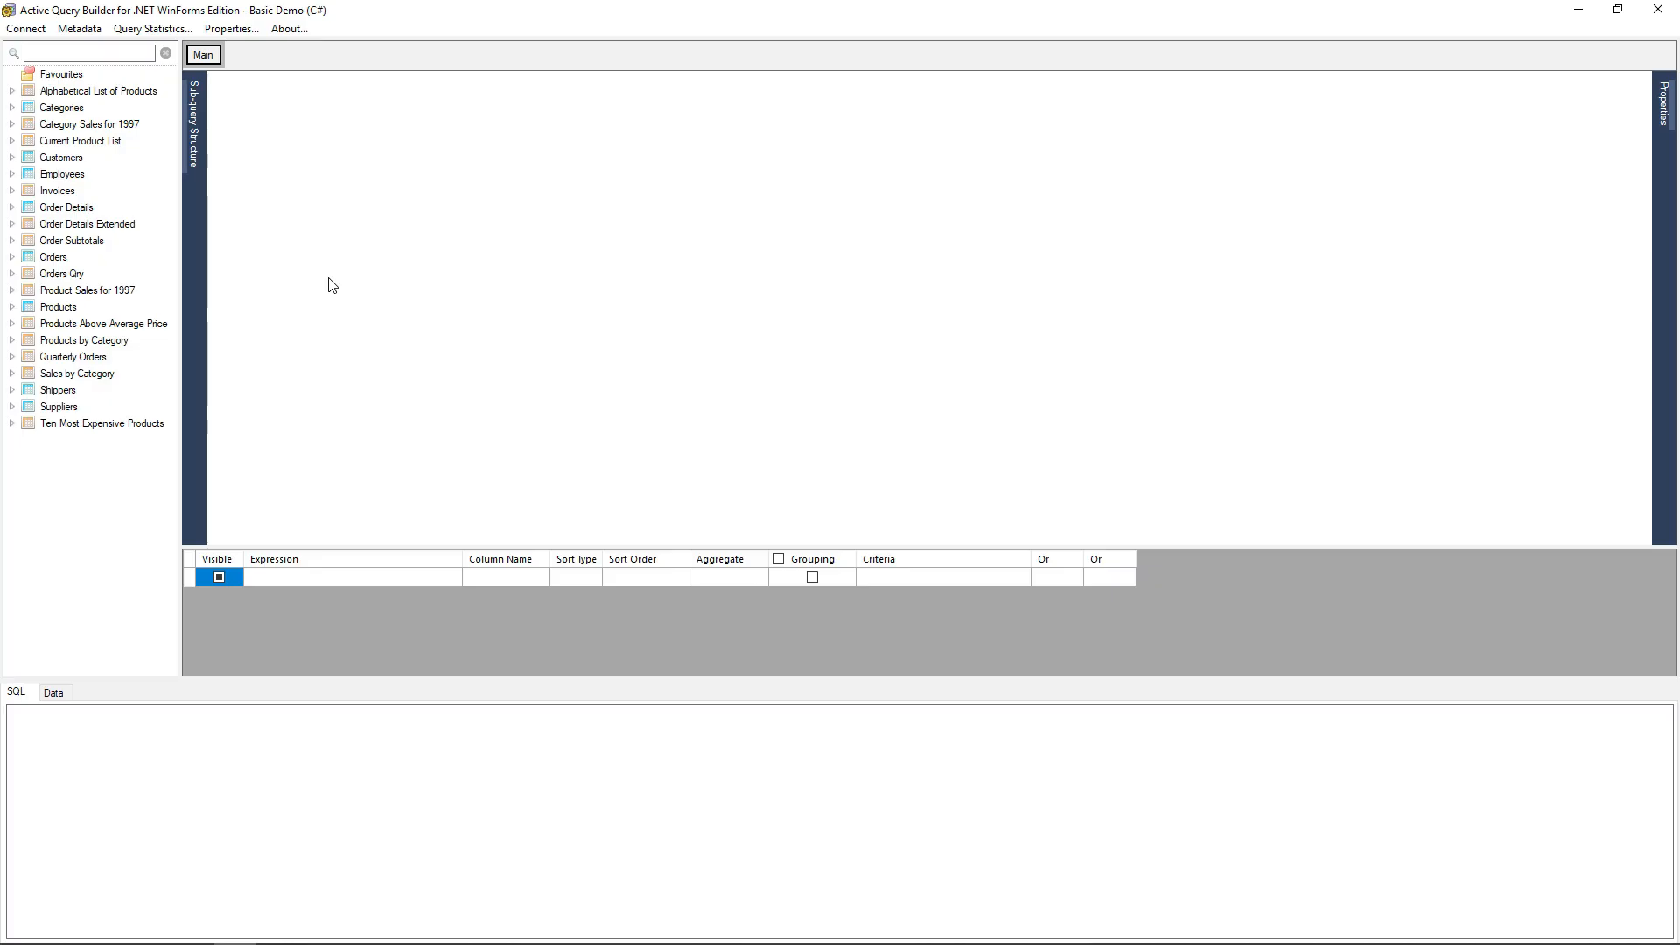
Add the Products table to the query design area.
left_click(54, 257)
left_click(61, 308)
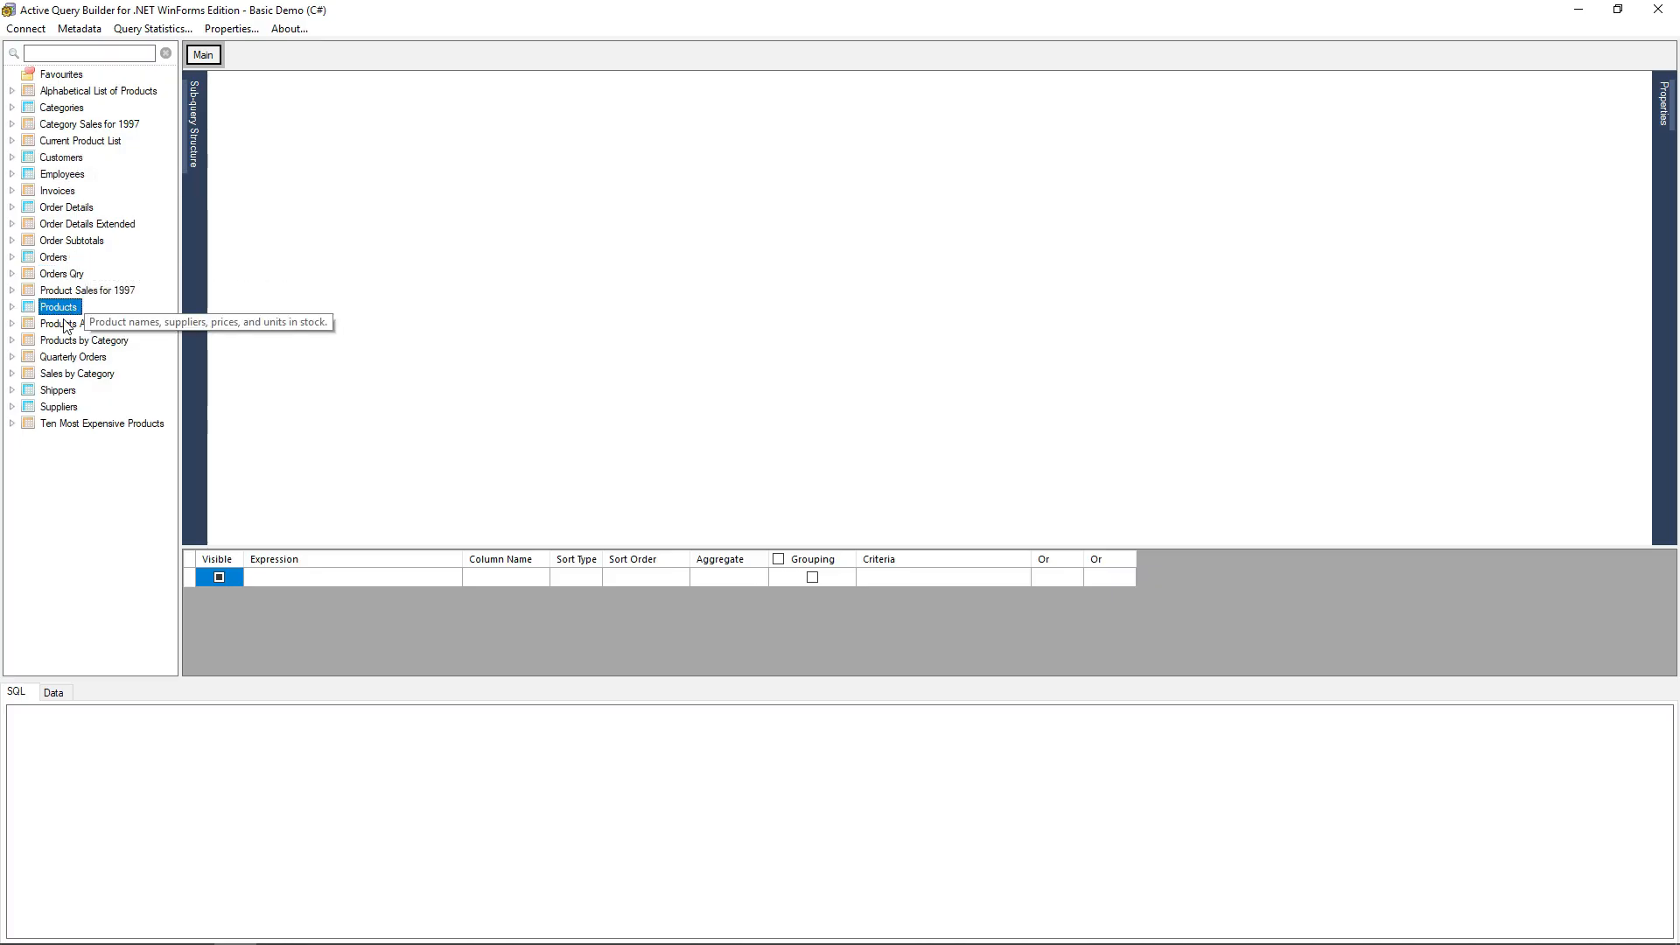
left_click(65, 177)
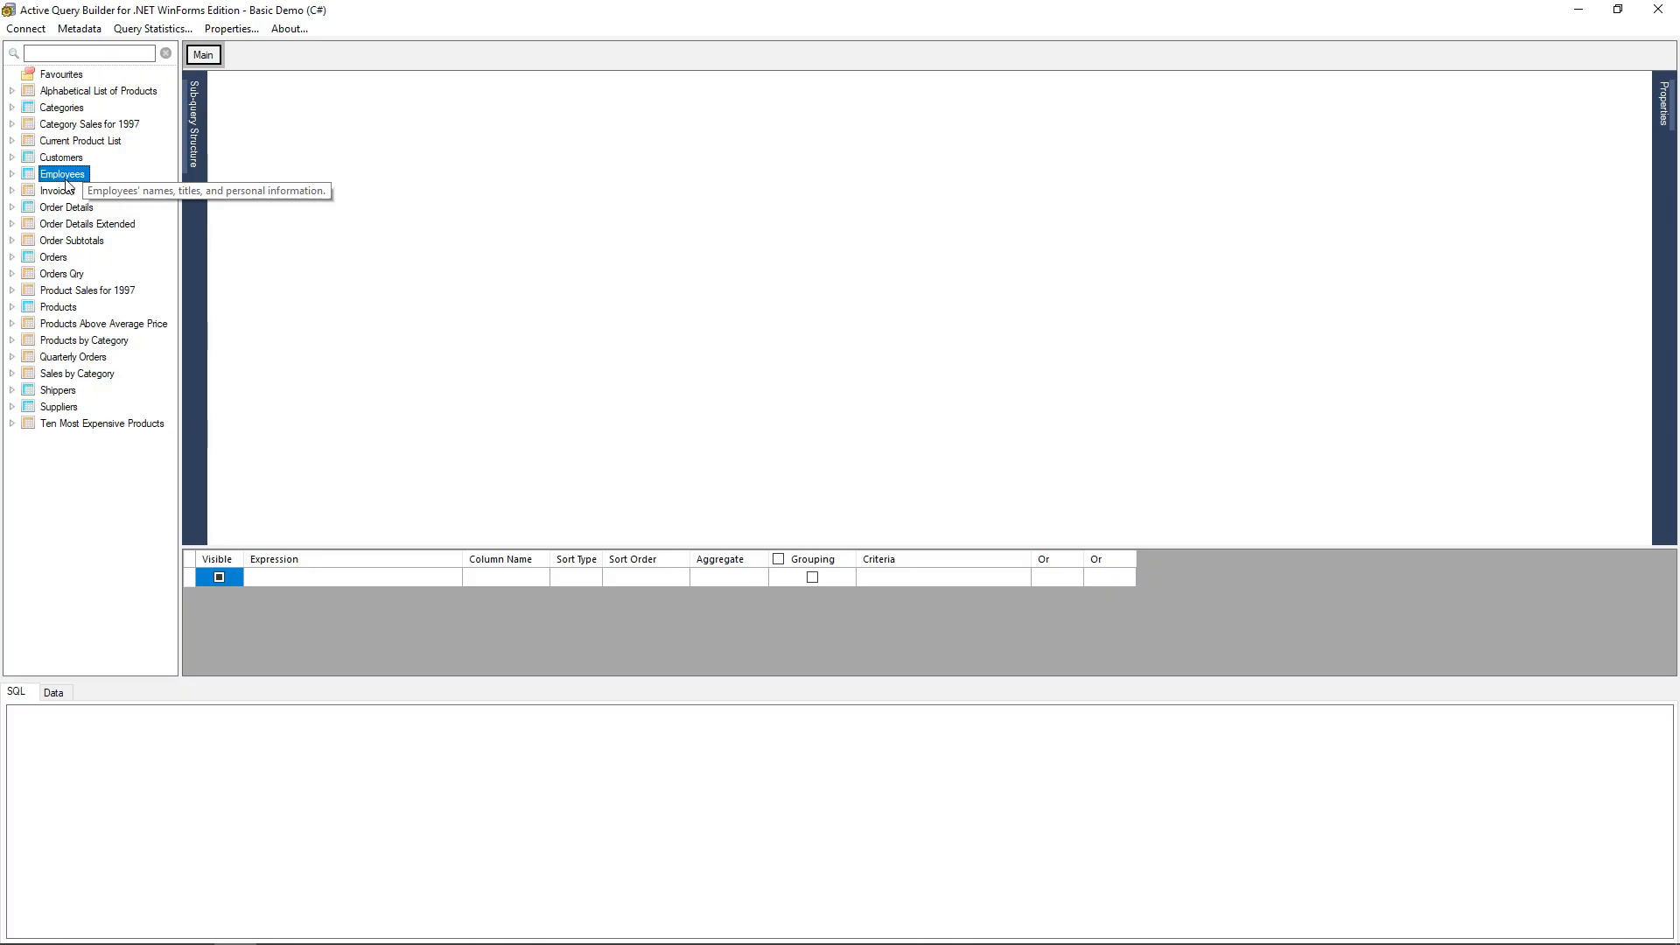
left_click(80, 310)
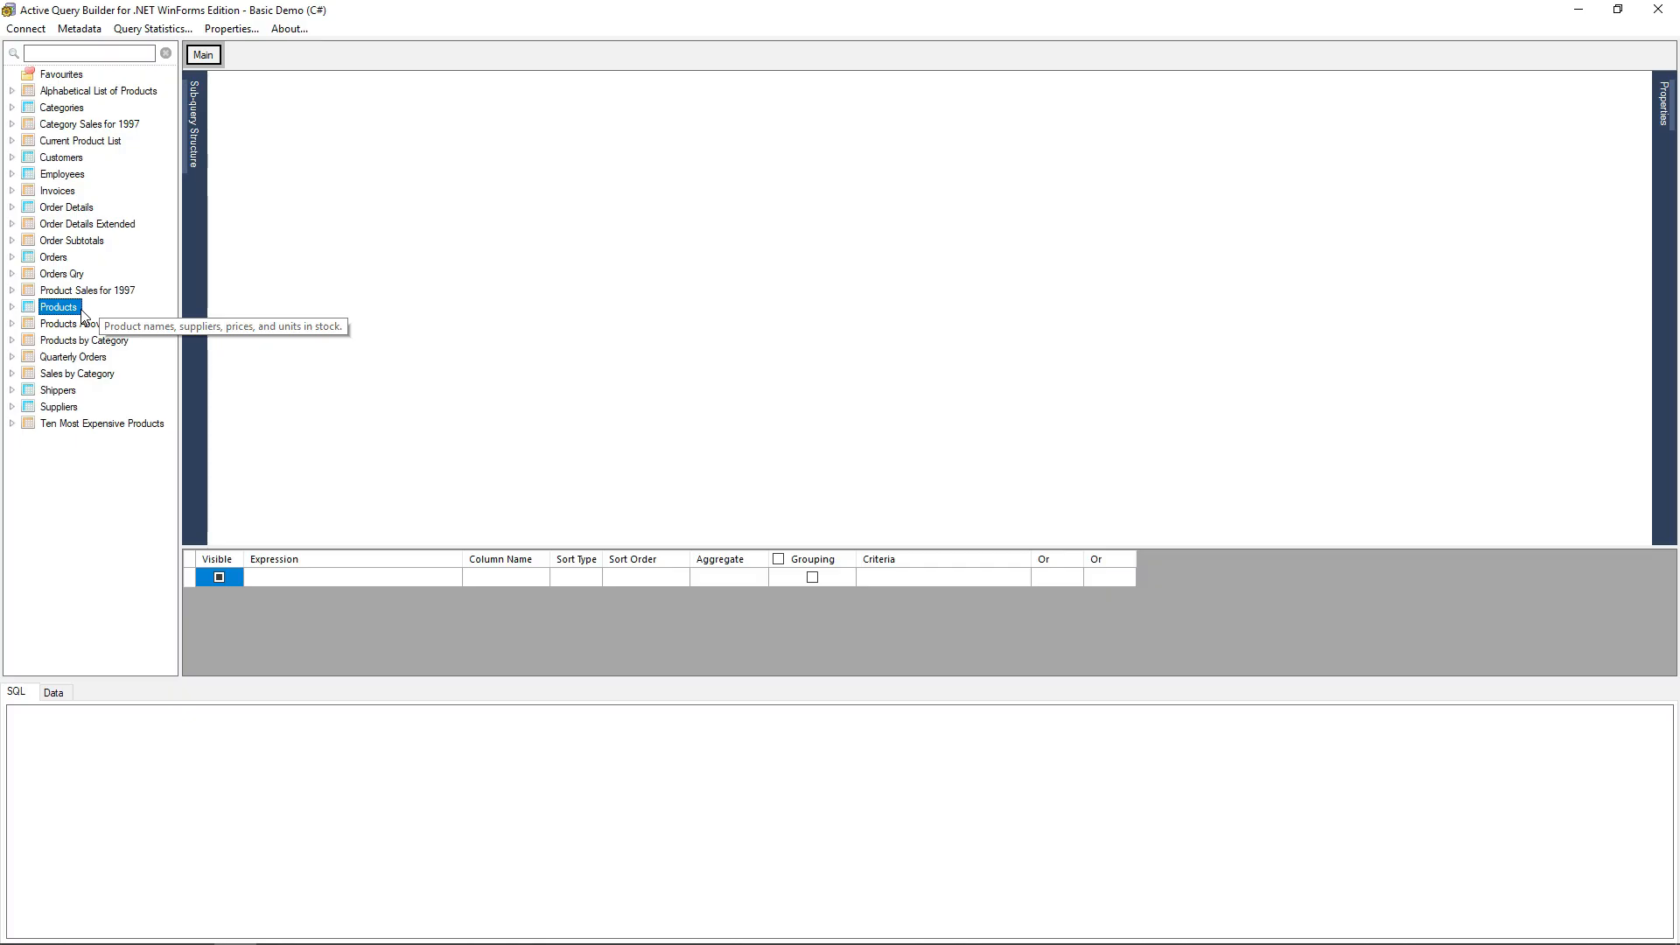
left_click_drag(70, 313, 457, 192)
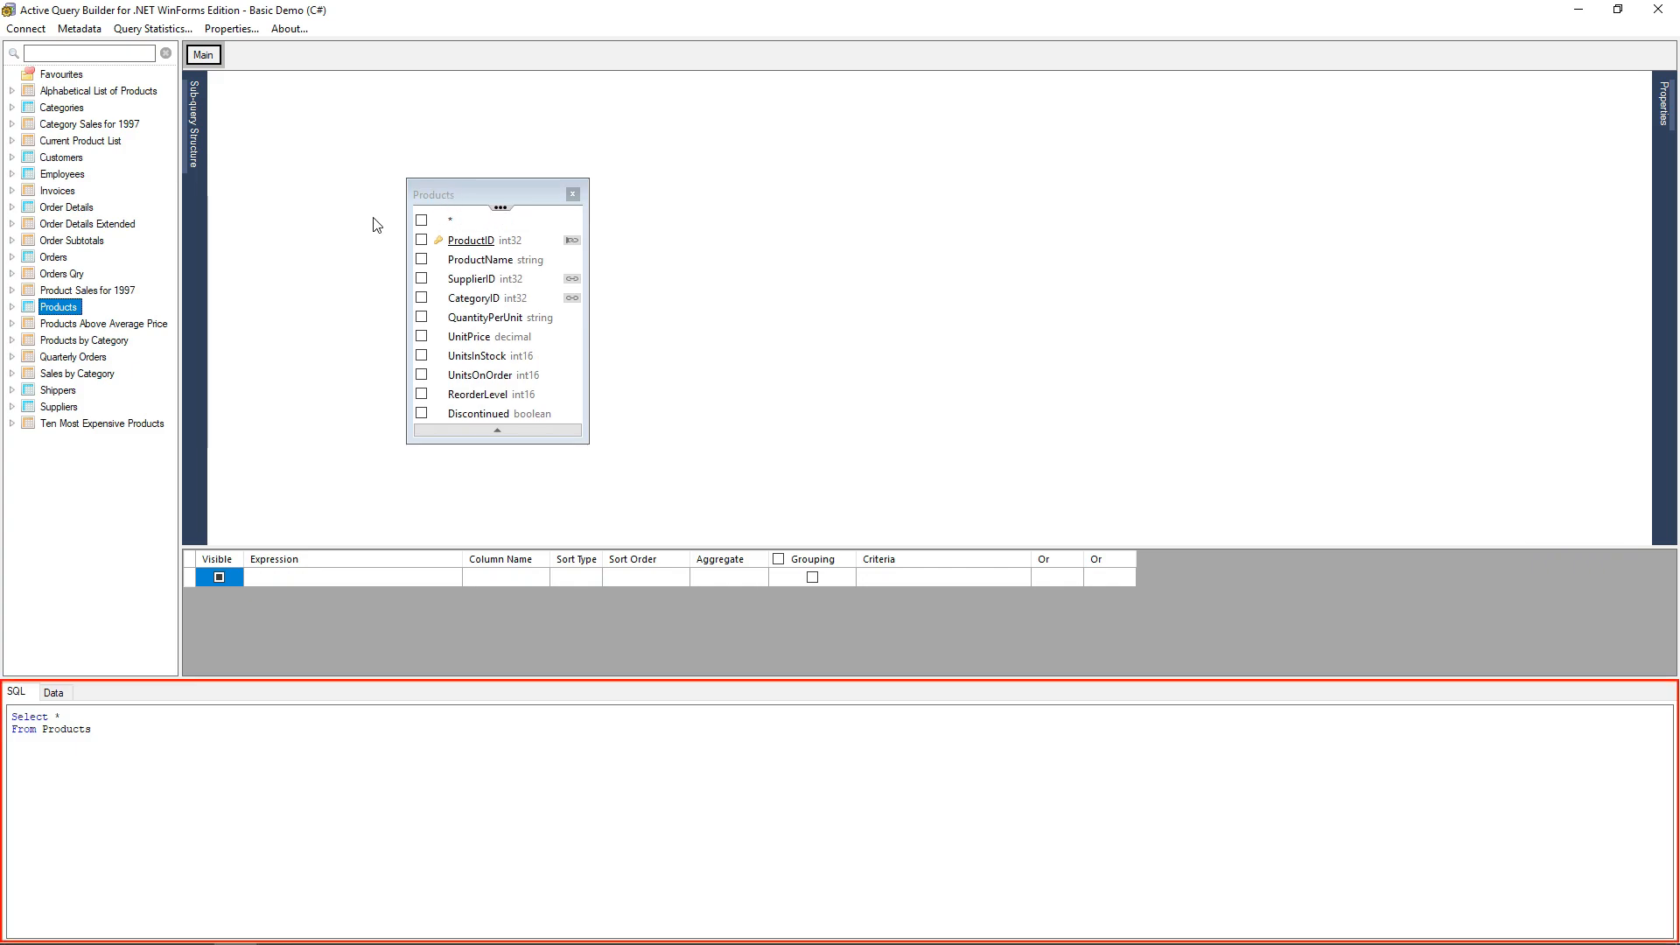
Replace Products with Orders in the SQL FROM clause and reposition the resulting table.
left_click(90, 717)
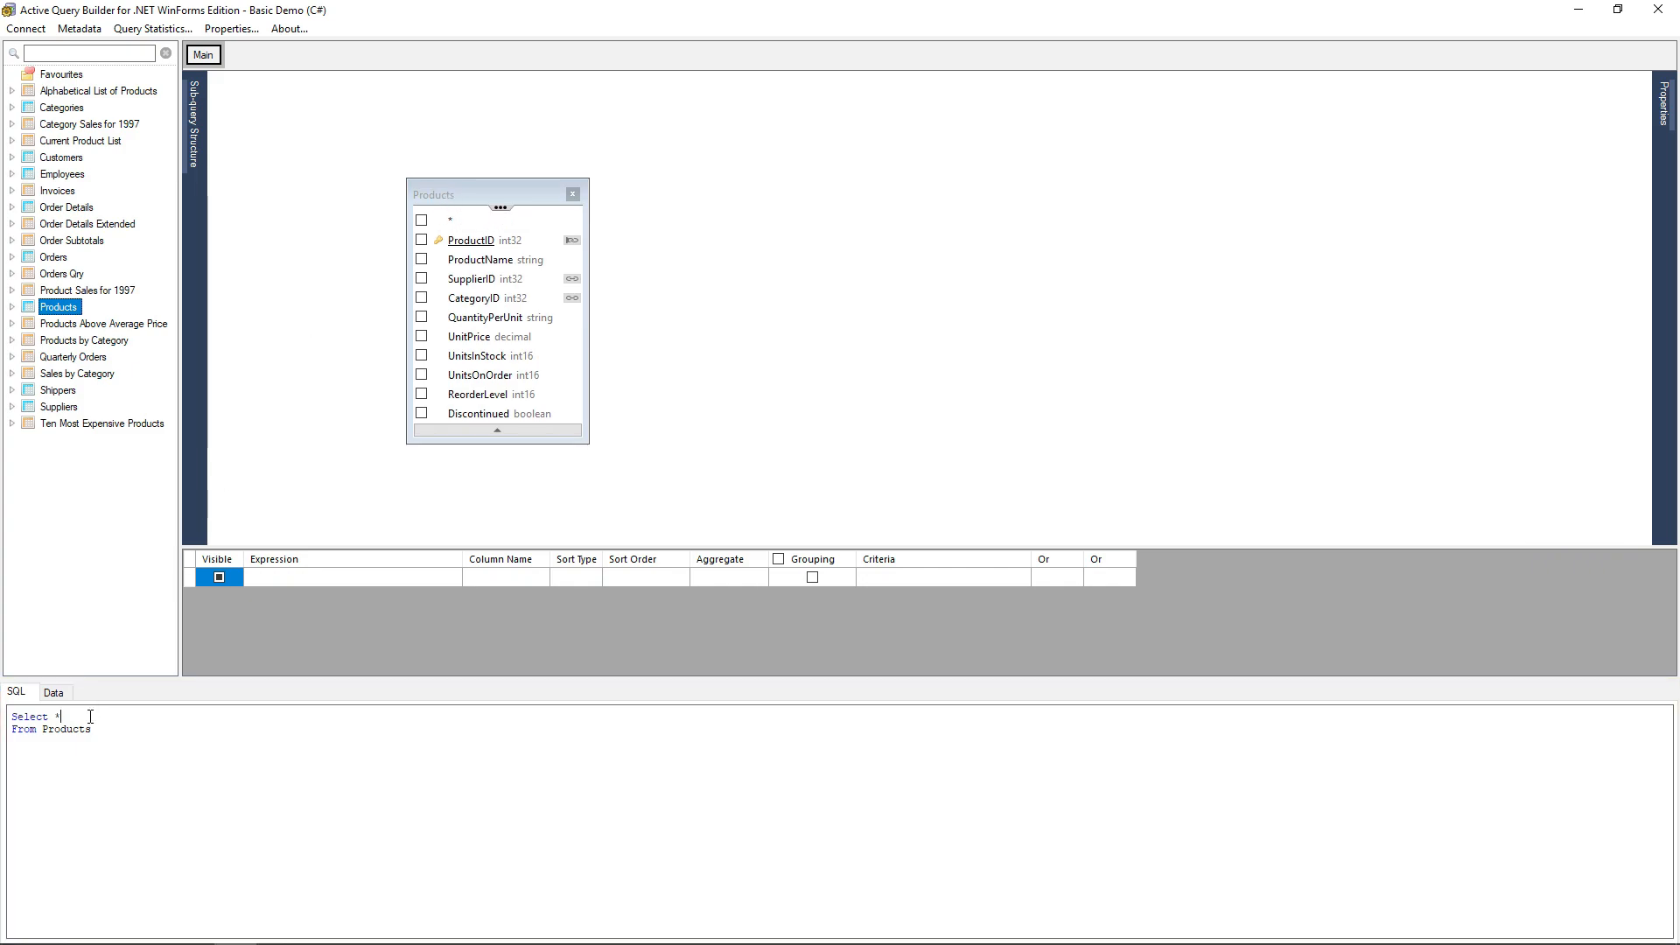
double_click(71, 730)
type("Orders")
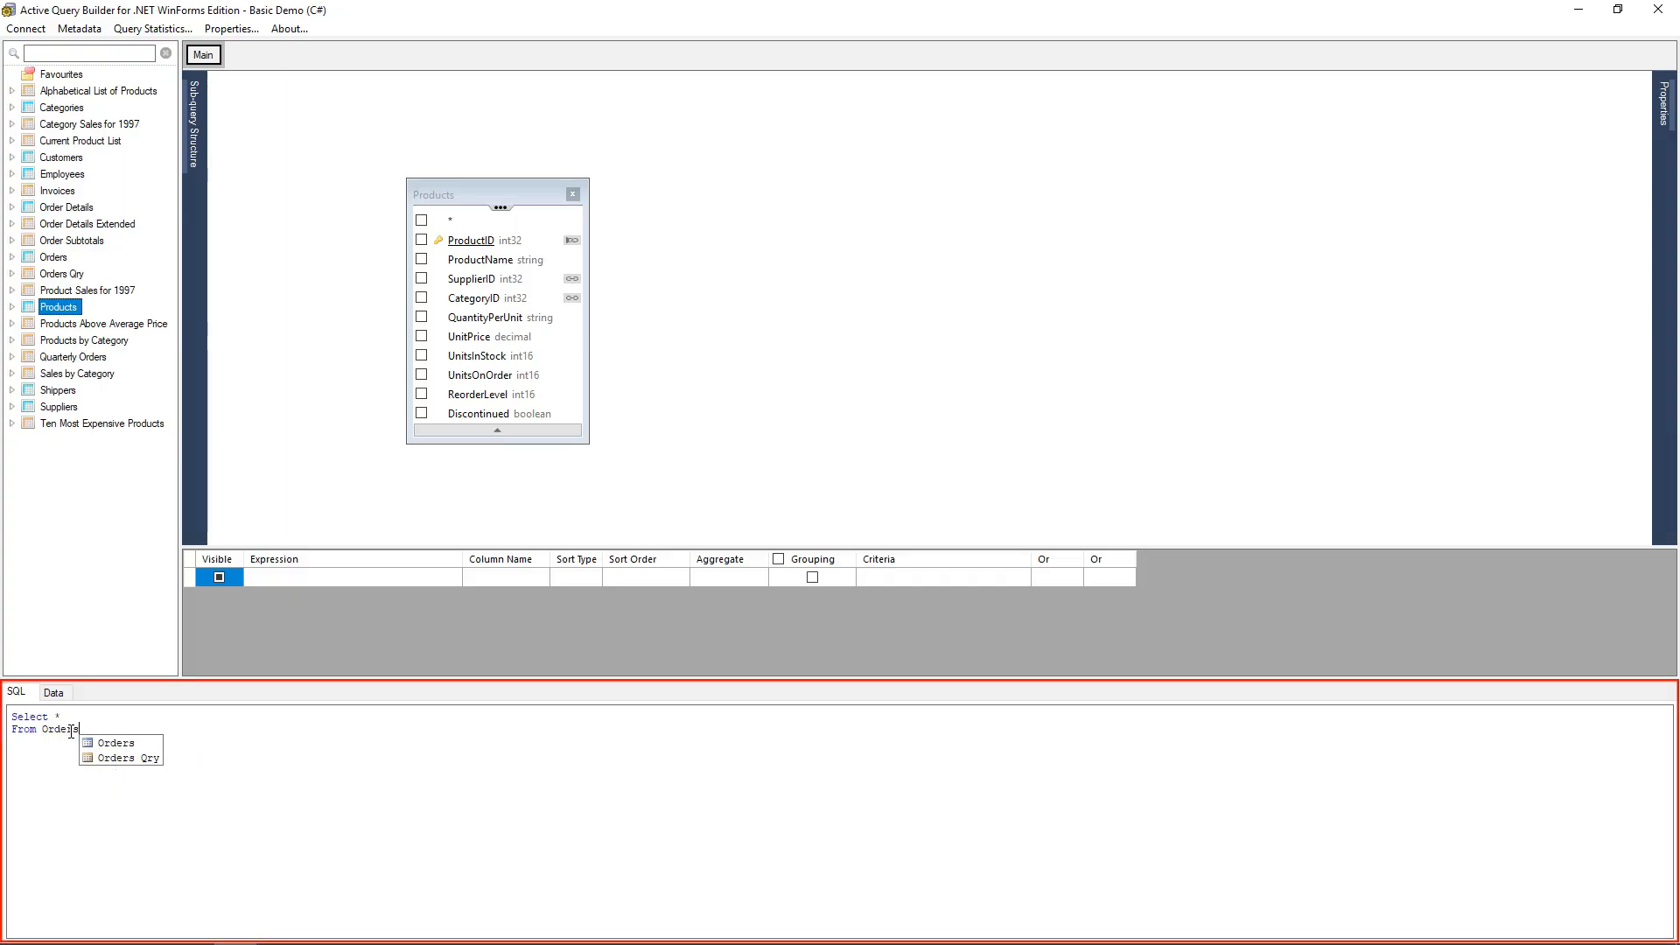
left_click(286, 453)
left_click_drag(348, 116, 426, 160)
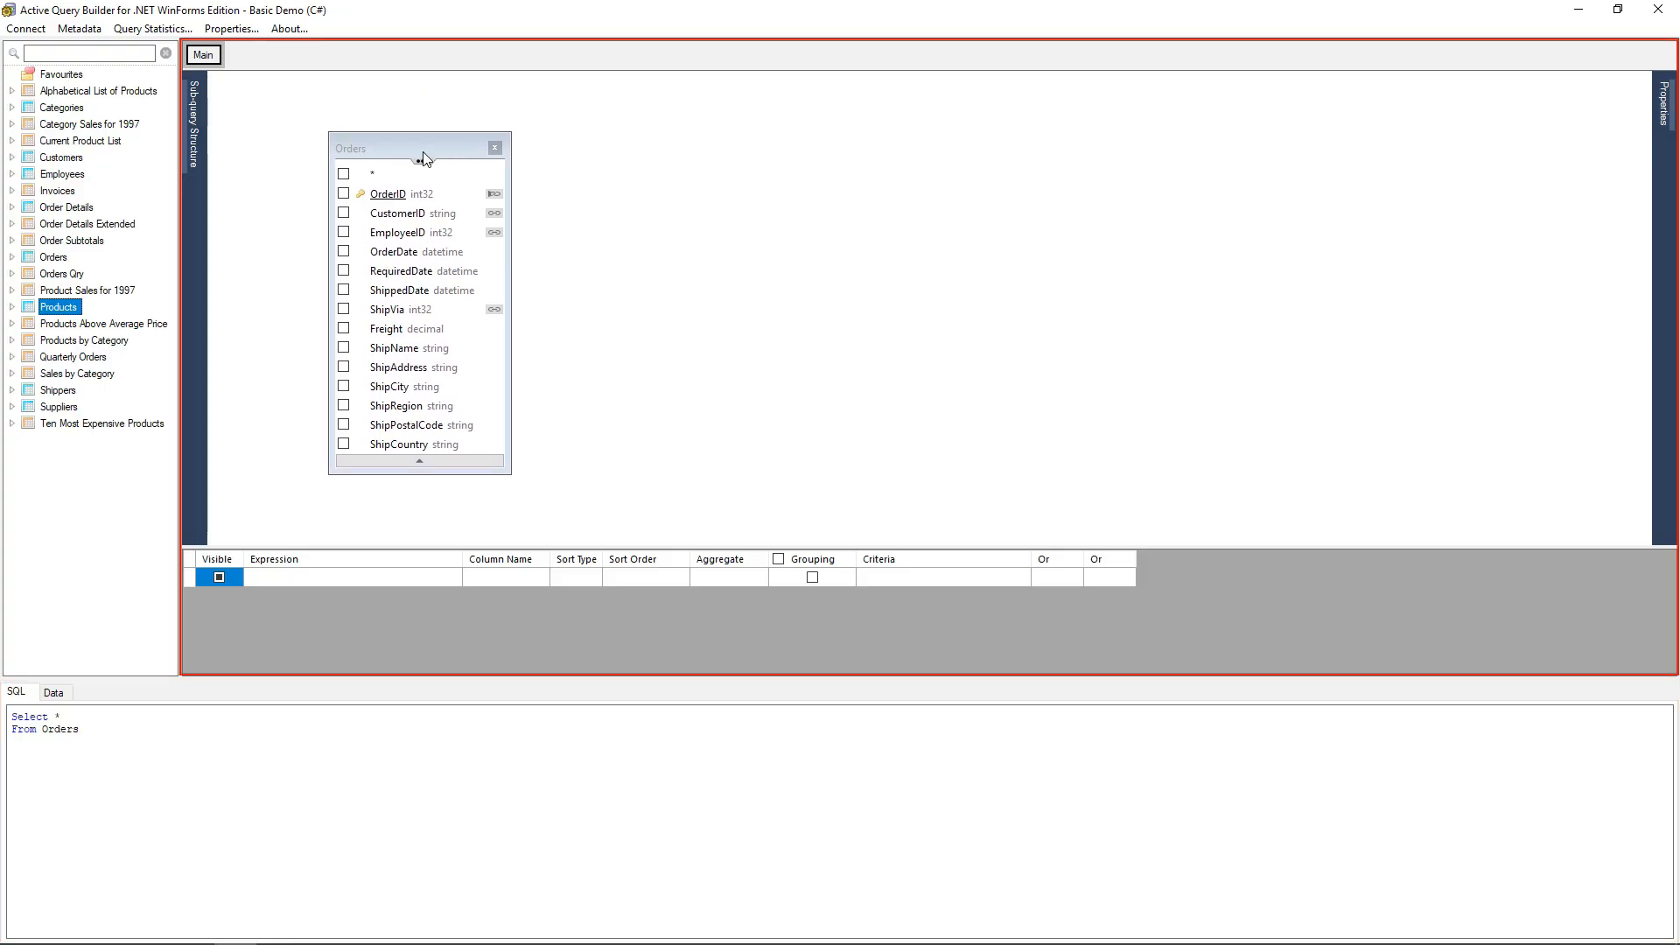
Change the SQL FROM clause back to Products and reposition the Products table.
double_click(59, 729)
type("Pro")
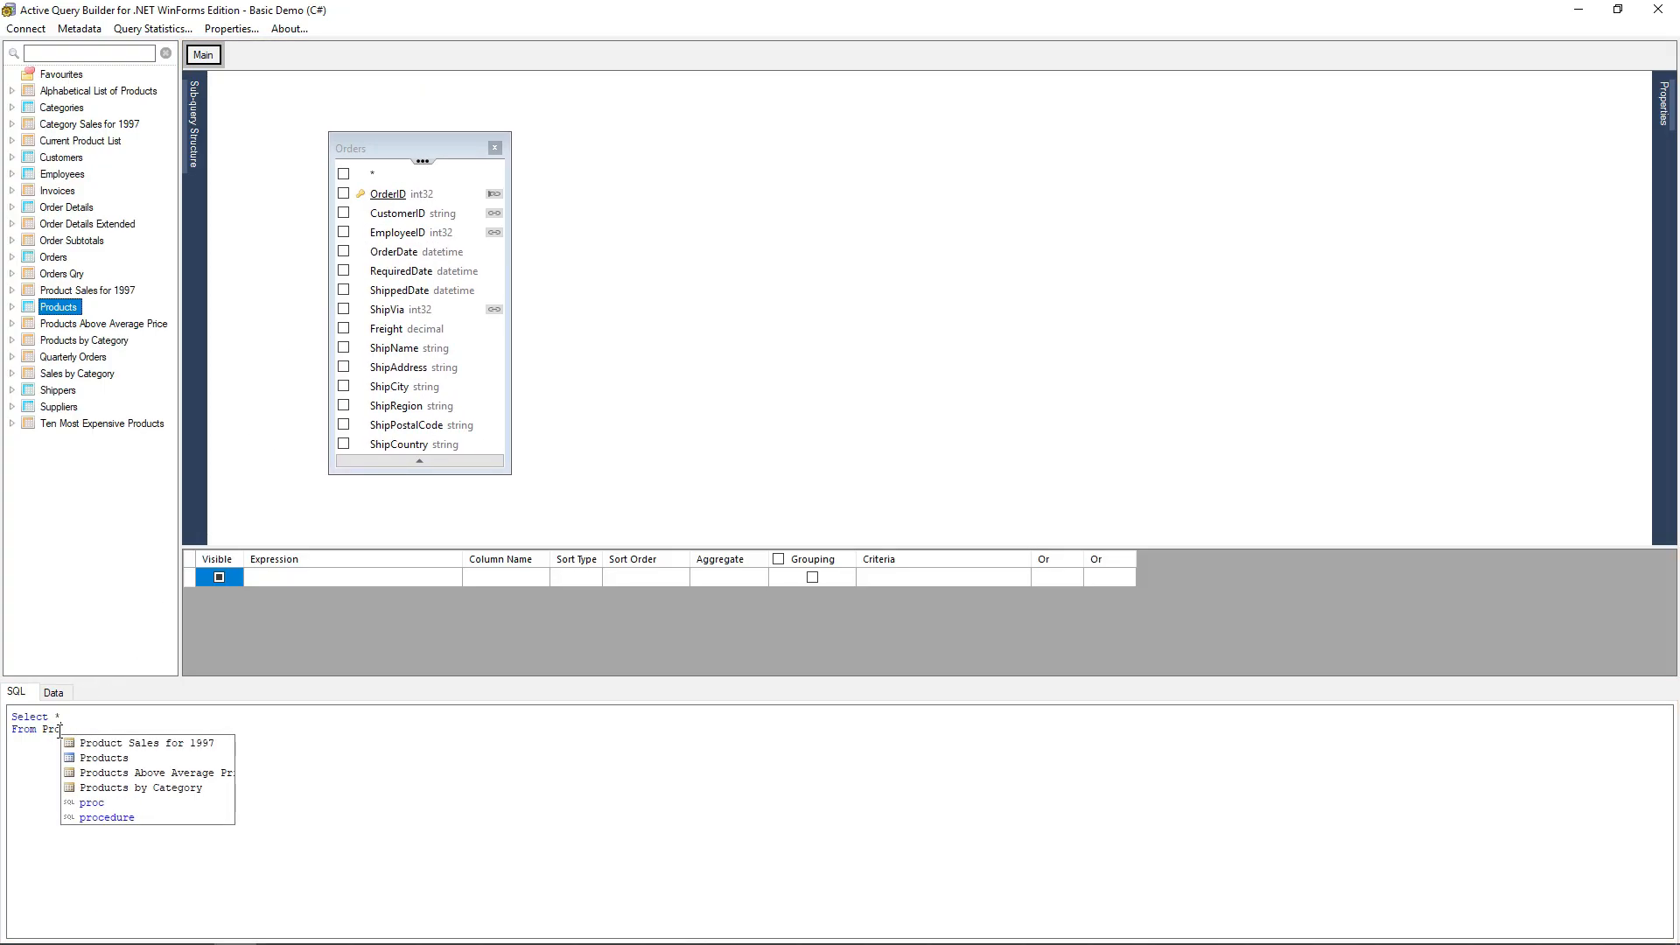
type("ducts")
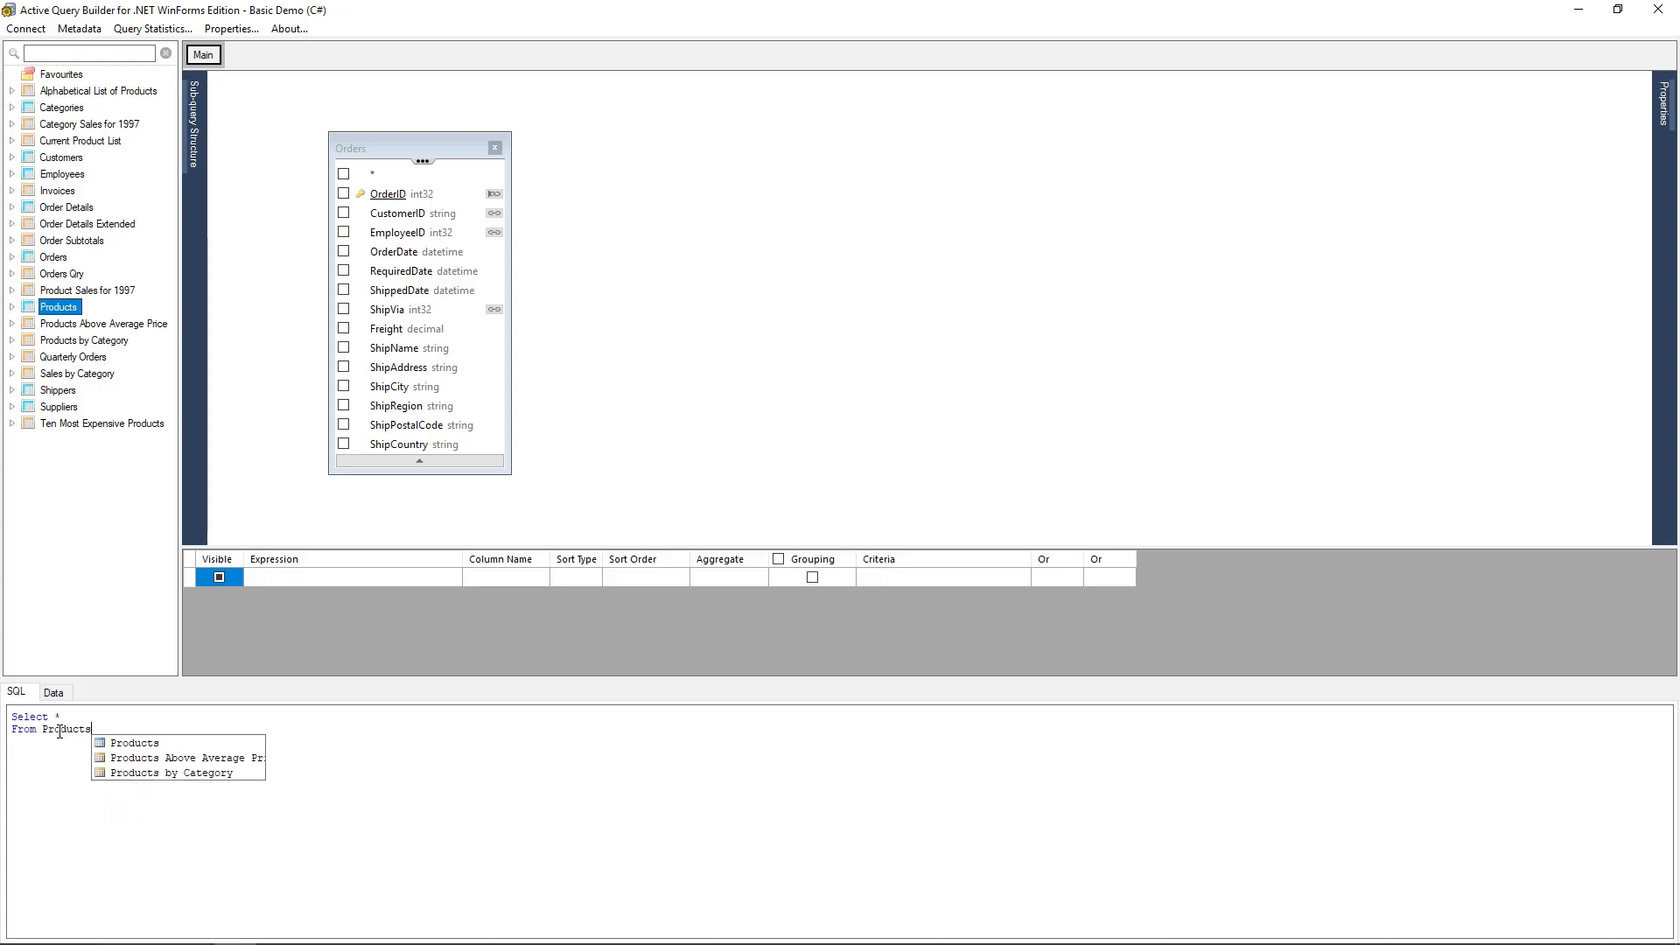
key("Return")
left_click(264, 443)
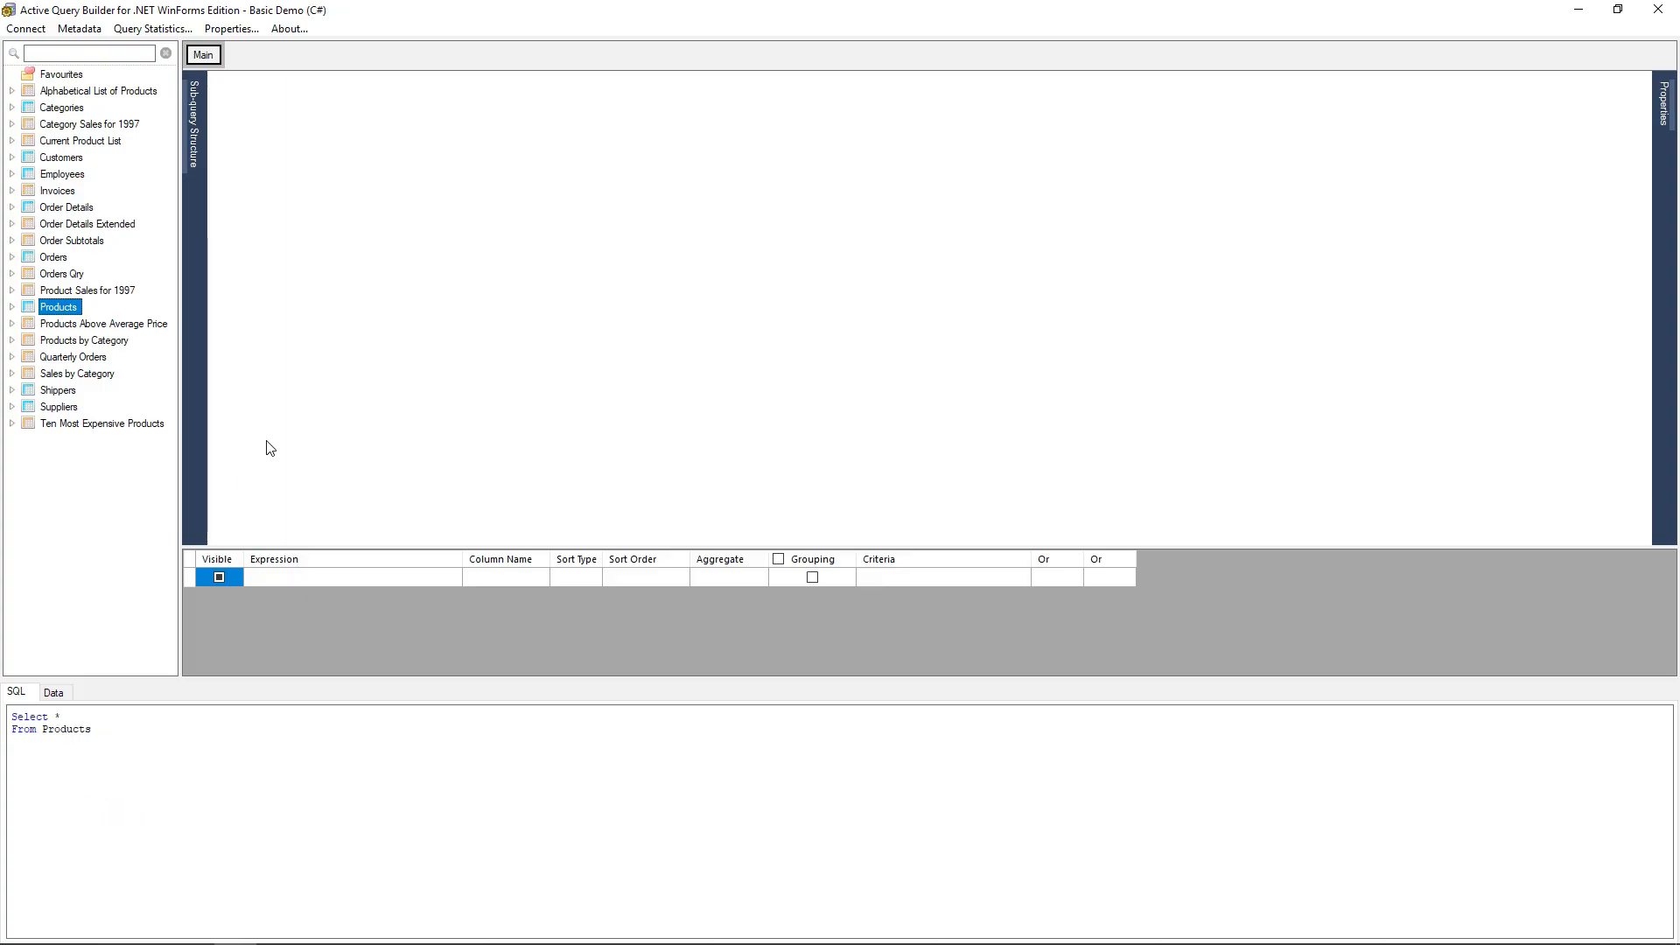
left_click_drag(319, 99, 486, 178)
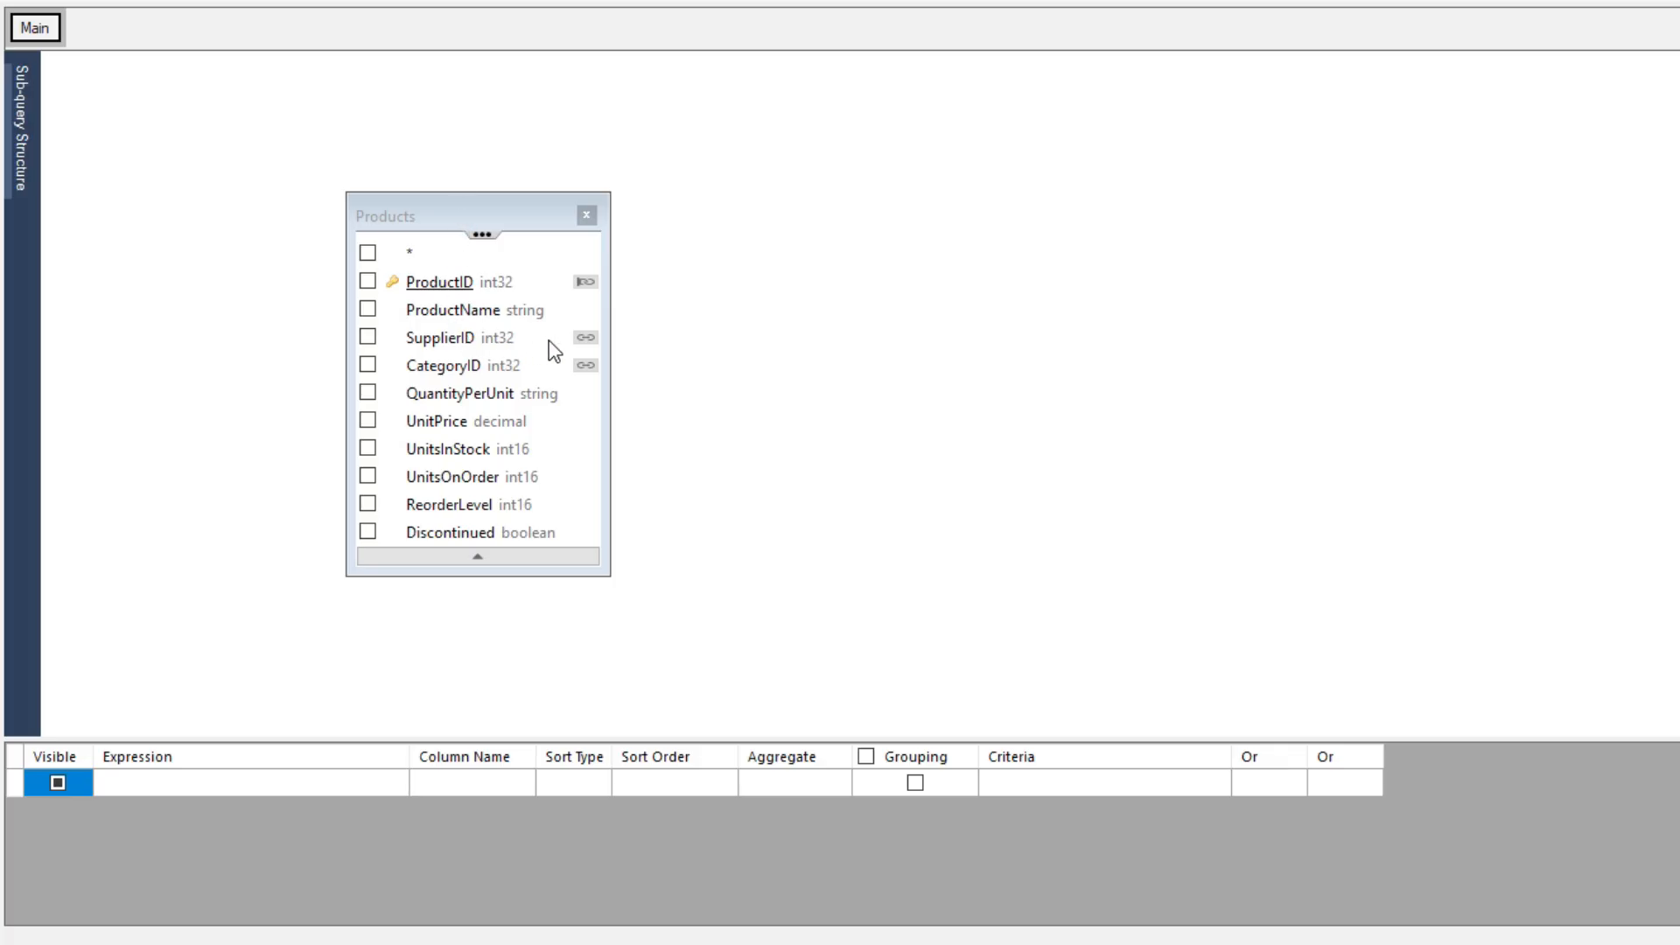
Add the Orders table to the query and move it to the right of Products.
mouse_move(583, 338)
mouse_move(584, 283)
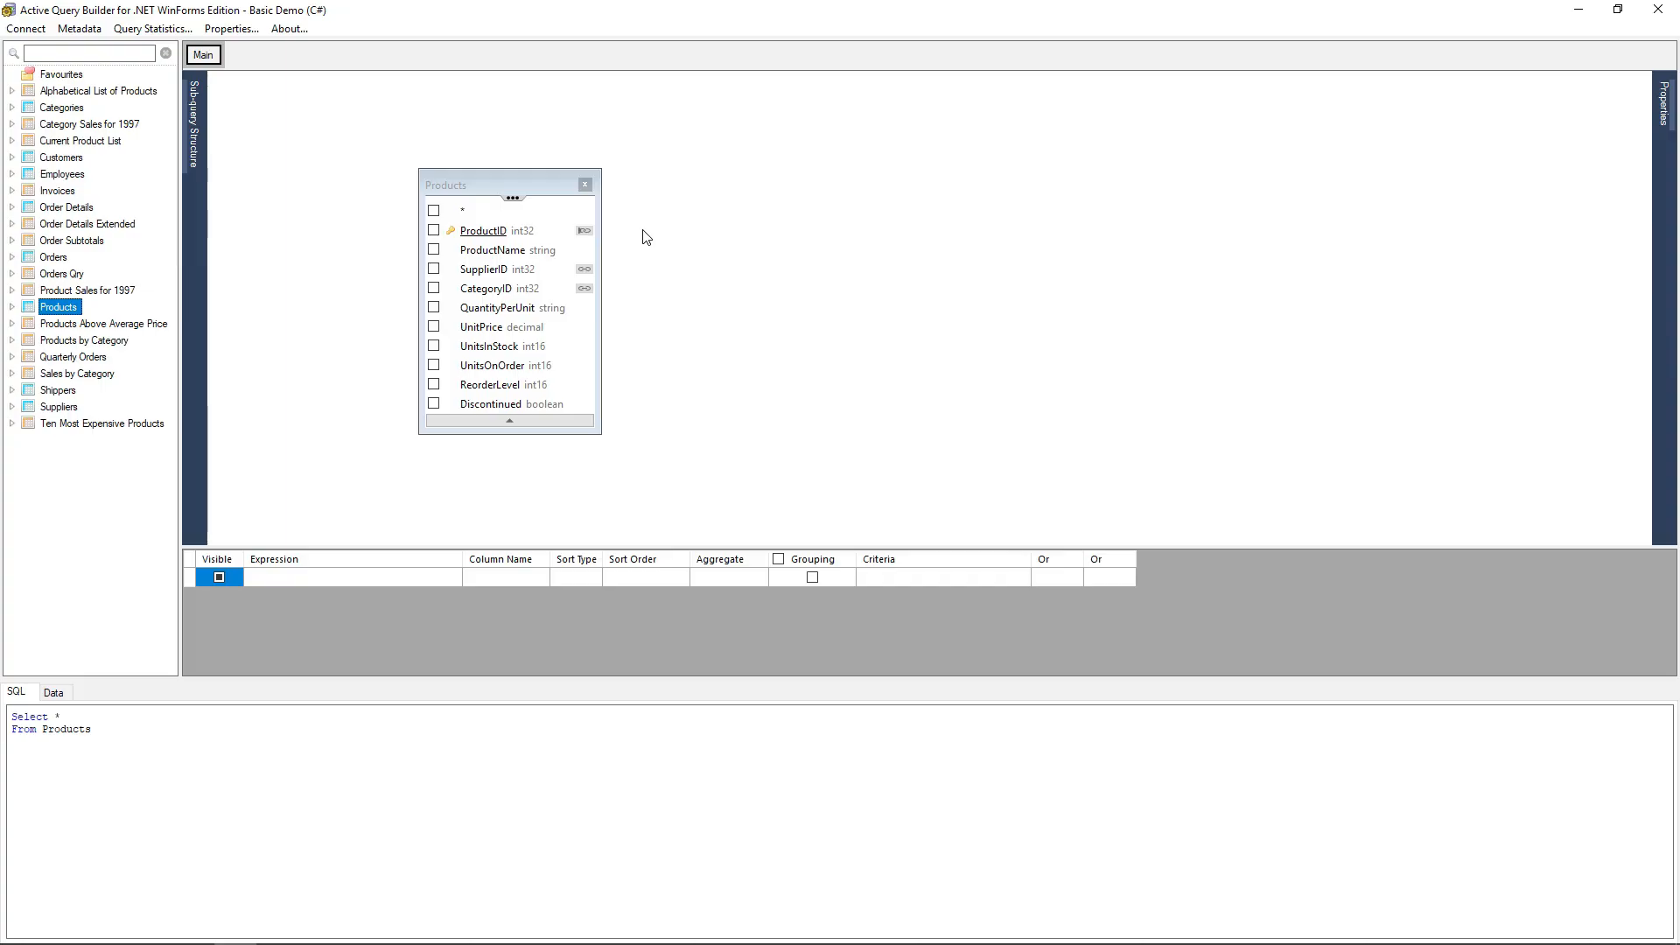
left_click(50, 257)
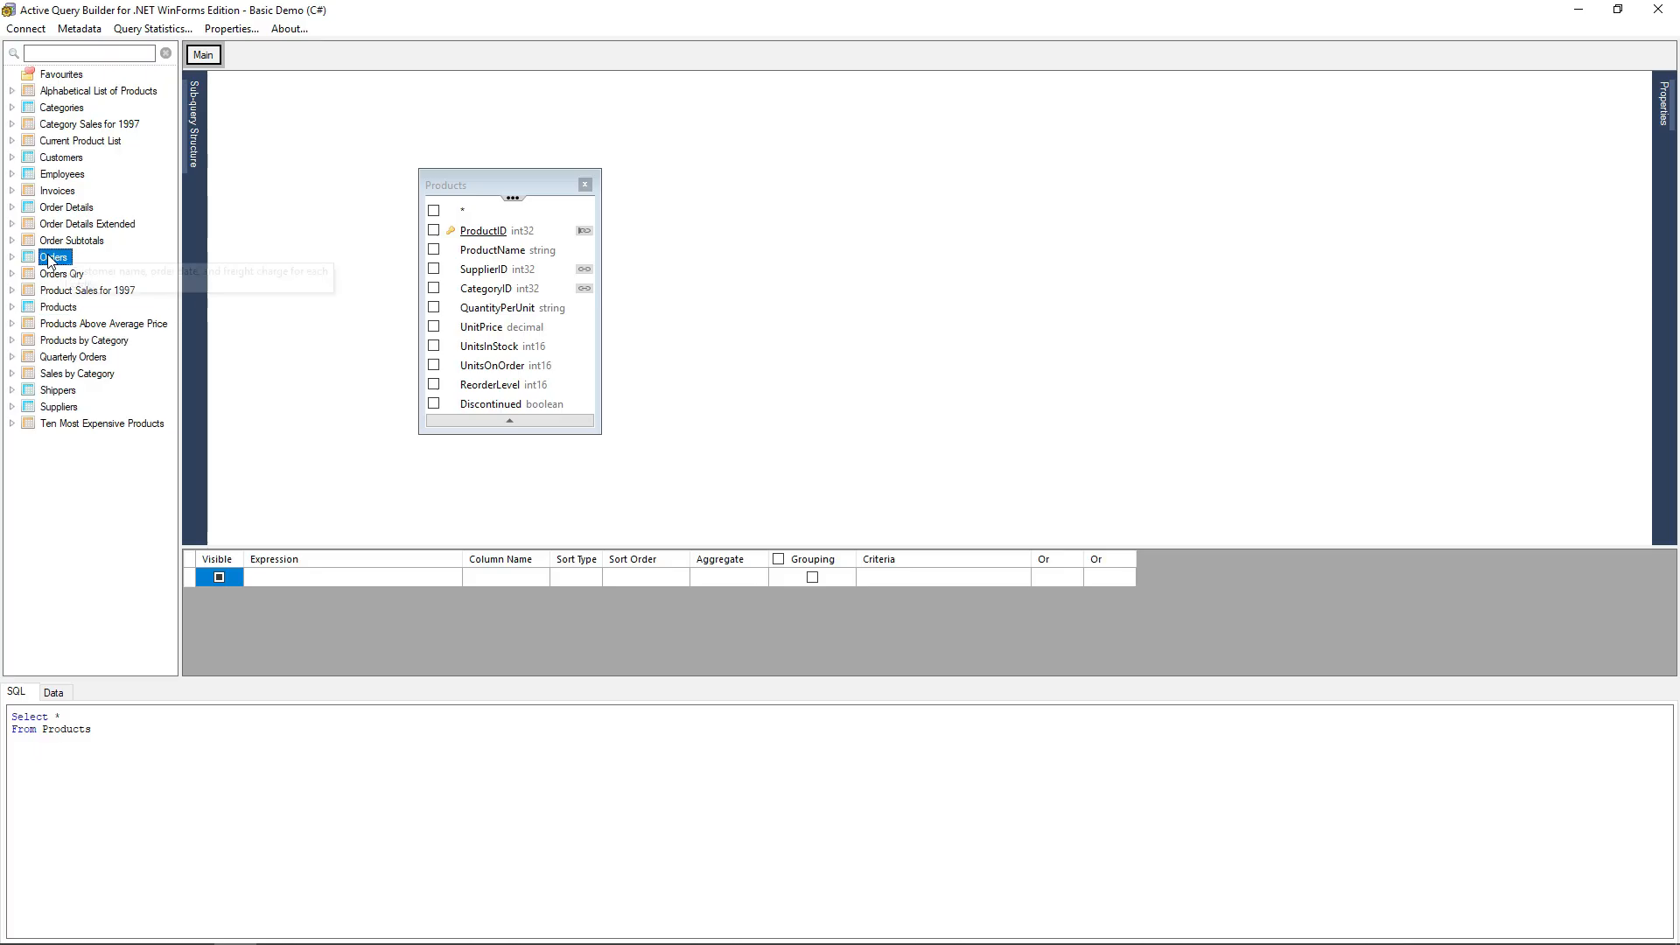
double_click(51, 257)
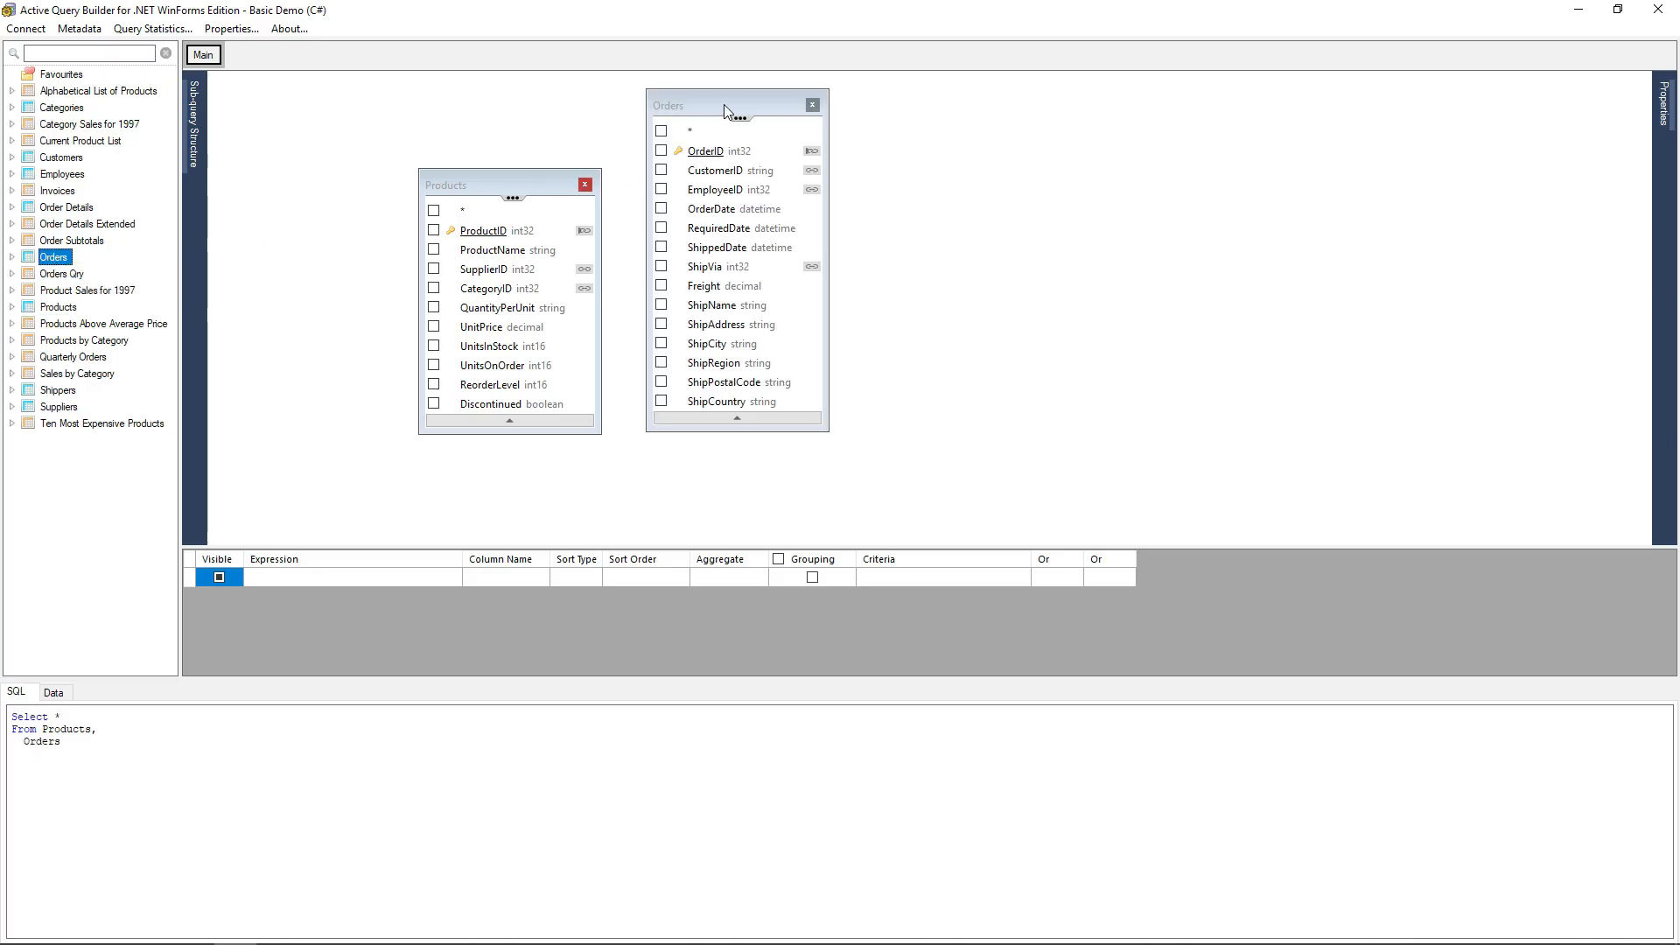
left_click_drag(723, 104, 1115, 114)
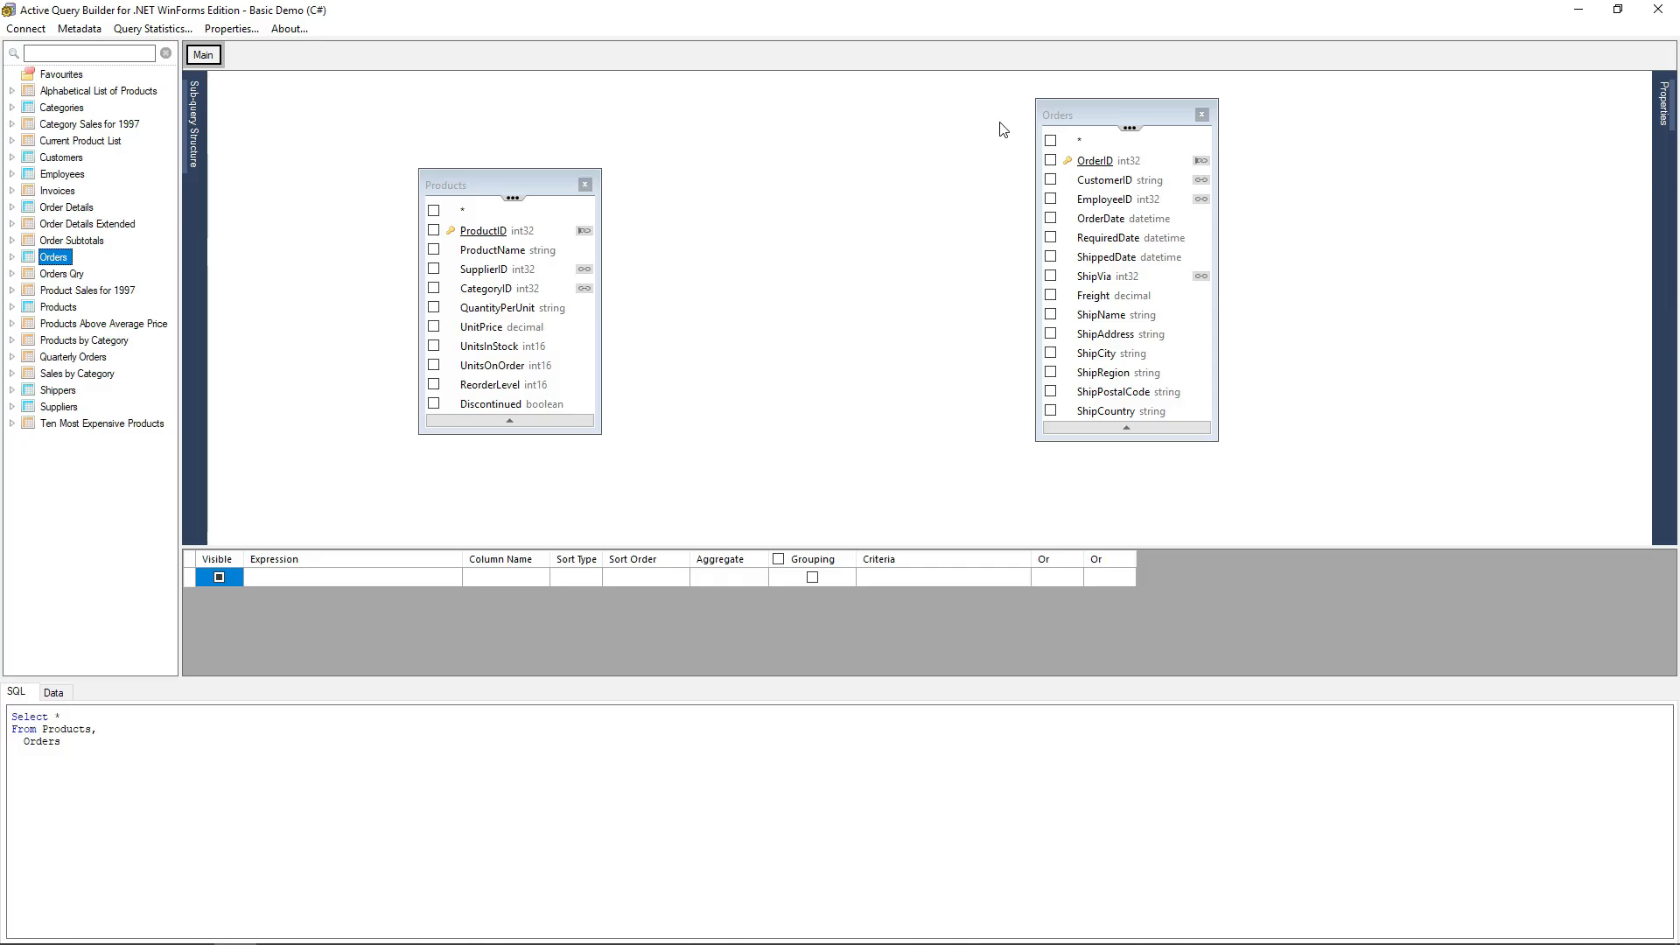
Add the related Order Details table through the OrderID link and place it between the two tables.
left_click(1201, 200)
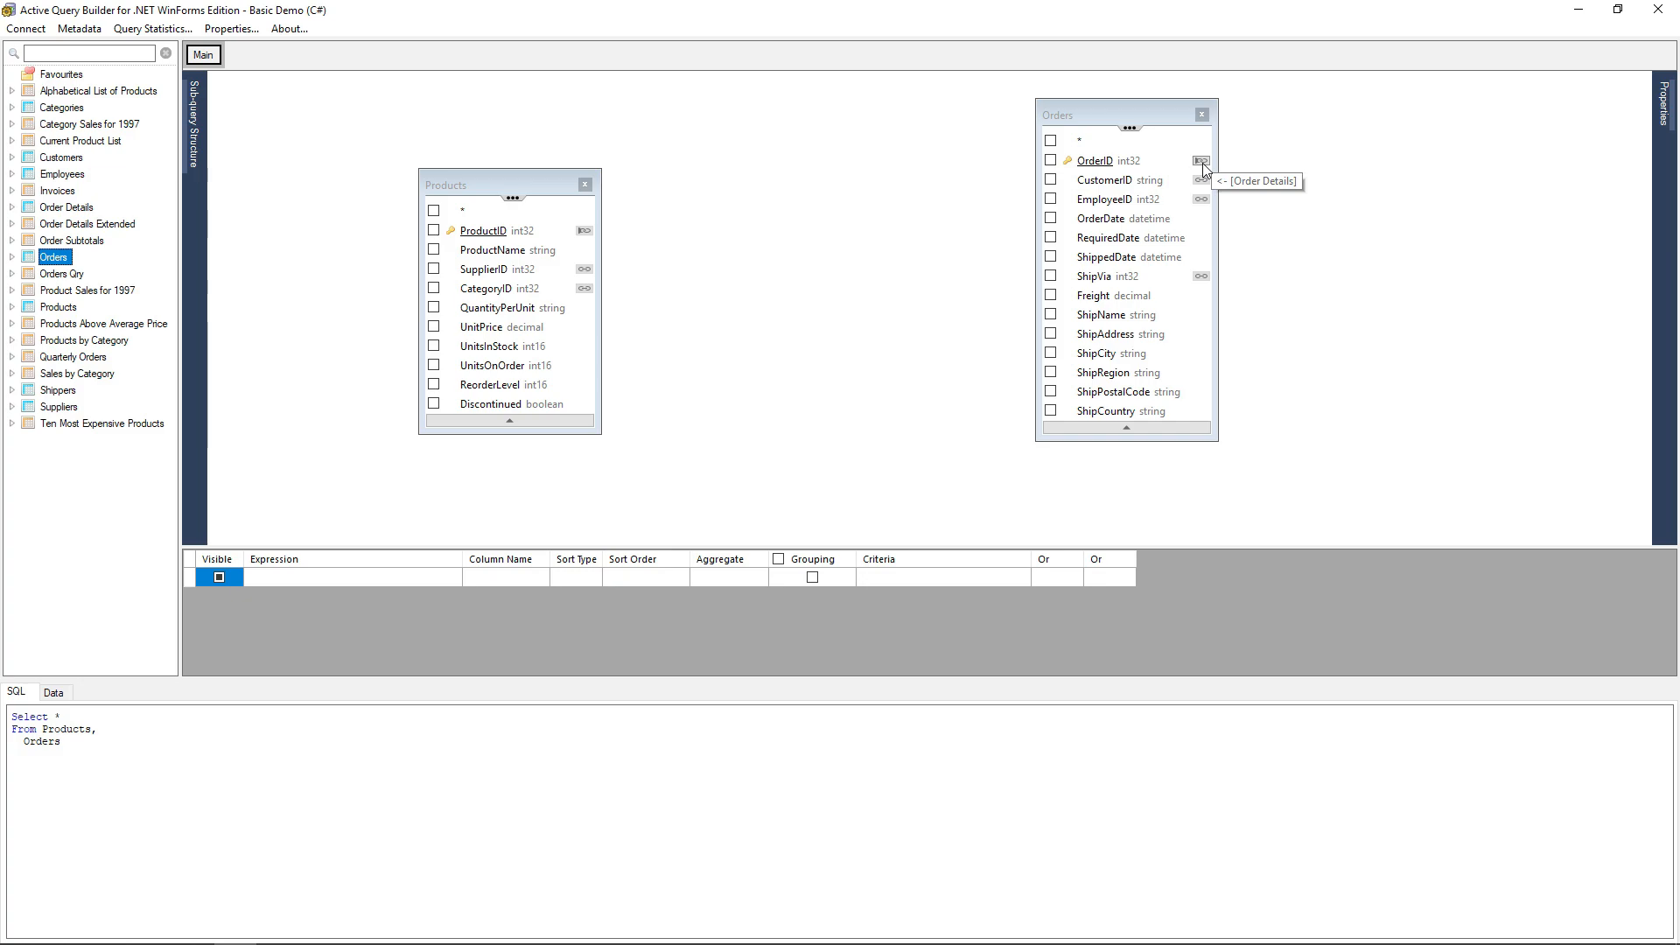
left_click(1201, 162)
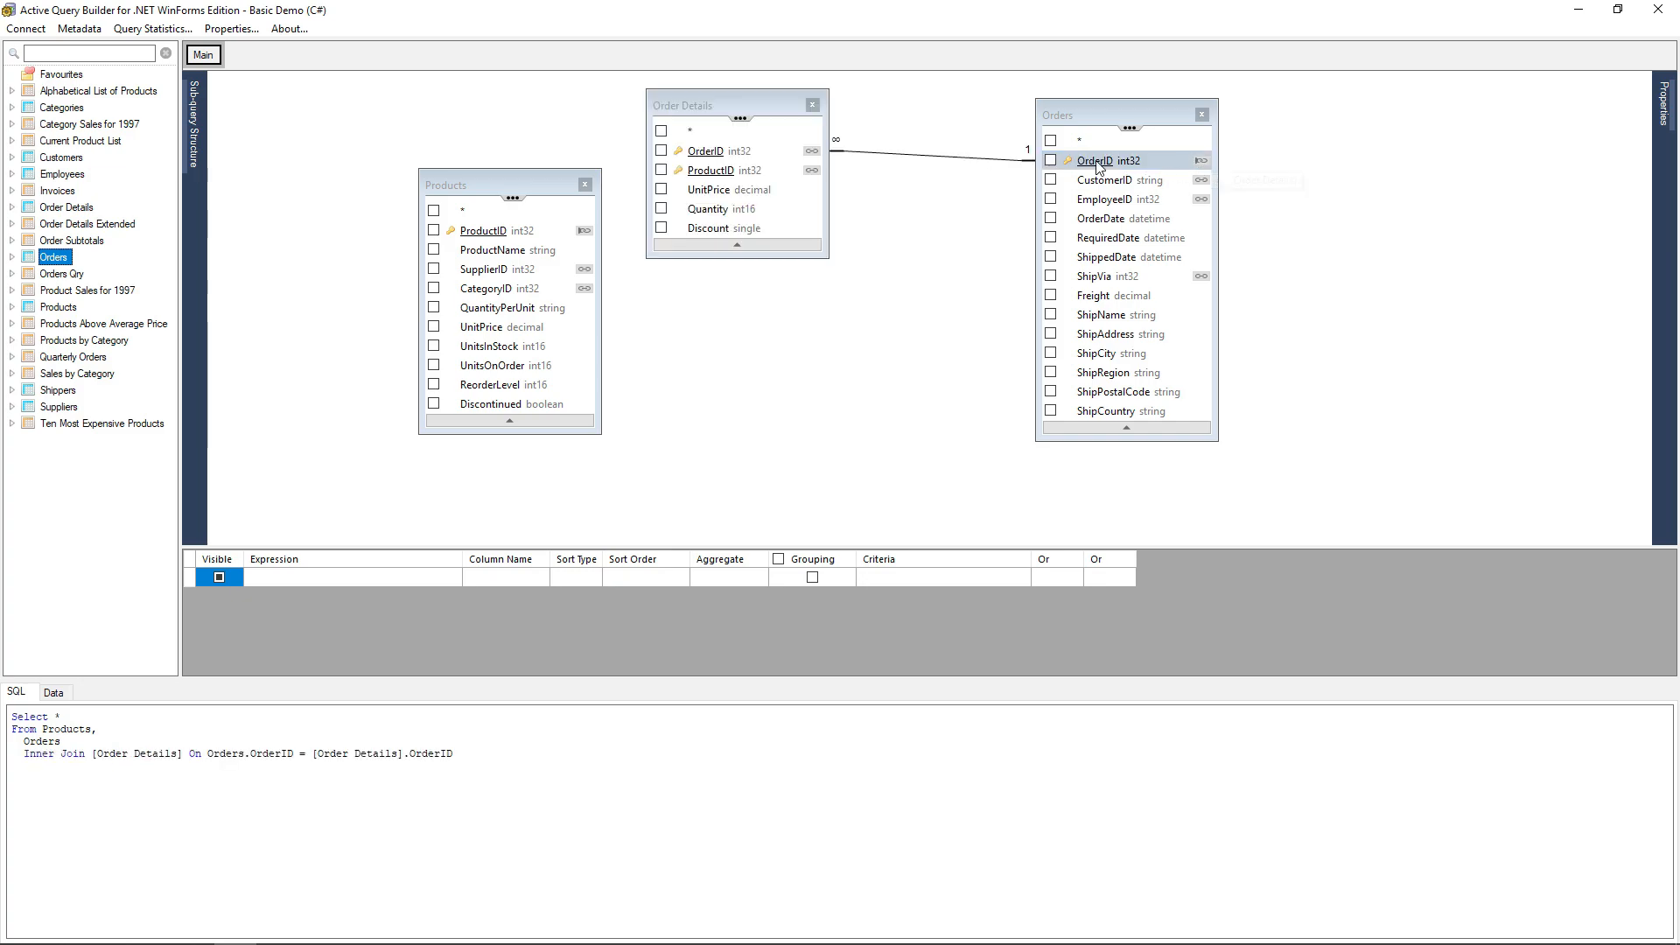
left_click_drag(761, 114, 836, 238)
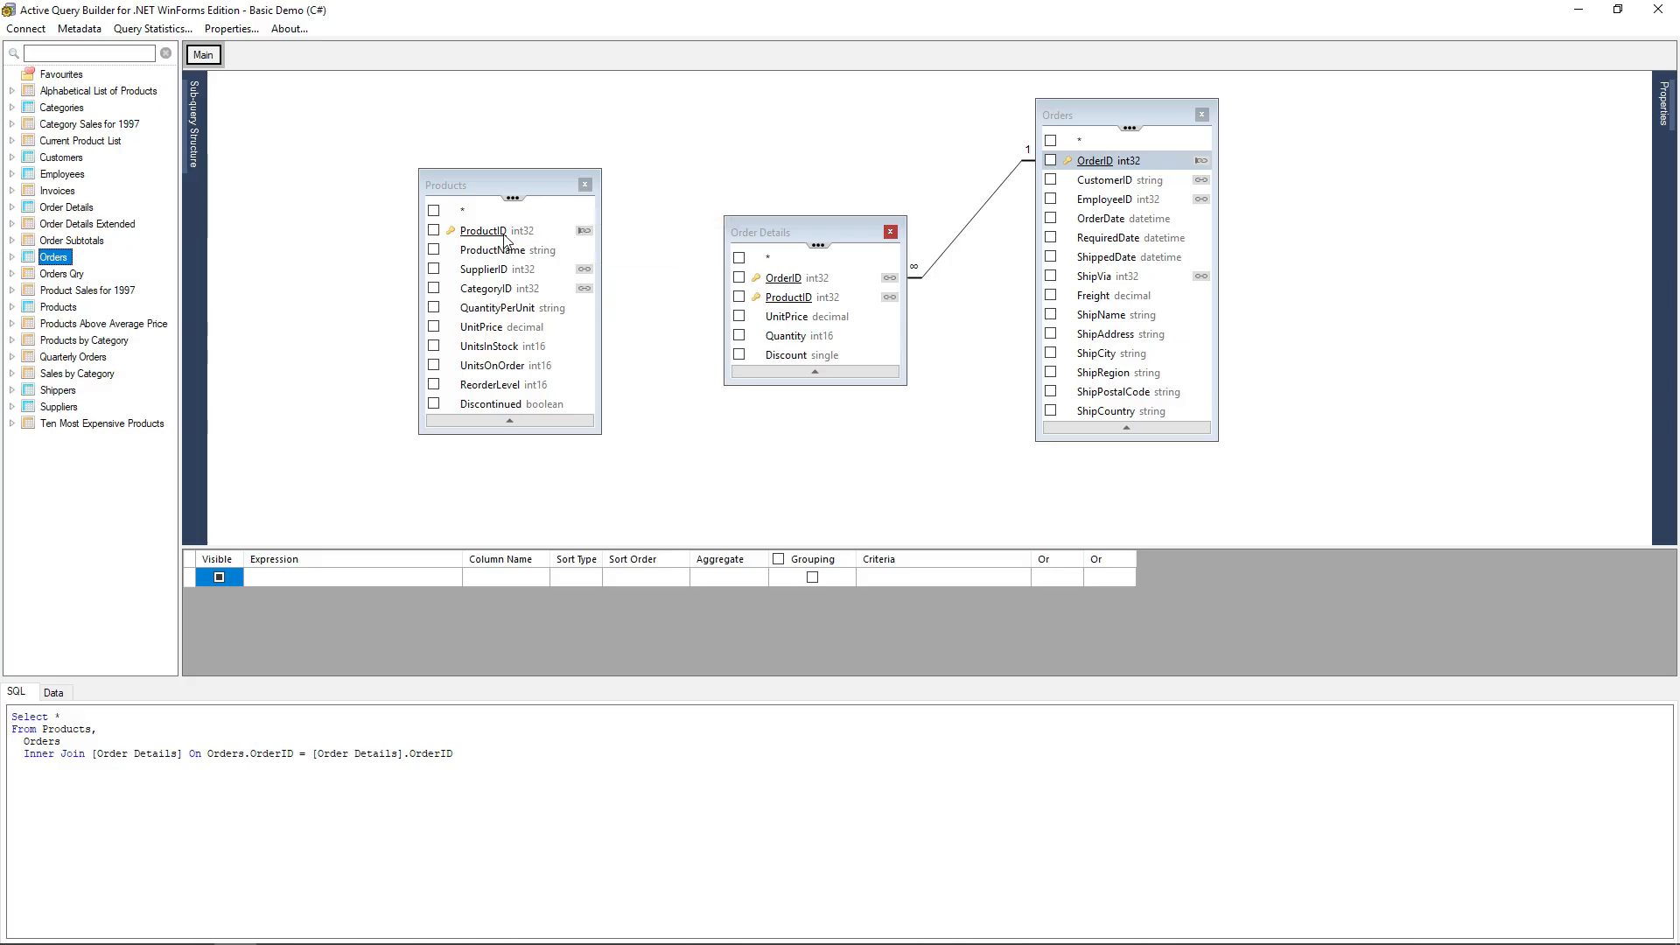
Join Products.ProductID to Order Details.ProductID and preview the query data.
left_click_drag(493, 239, 777, 301)
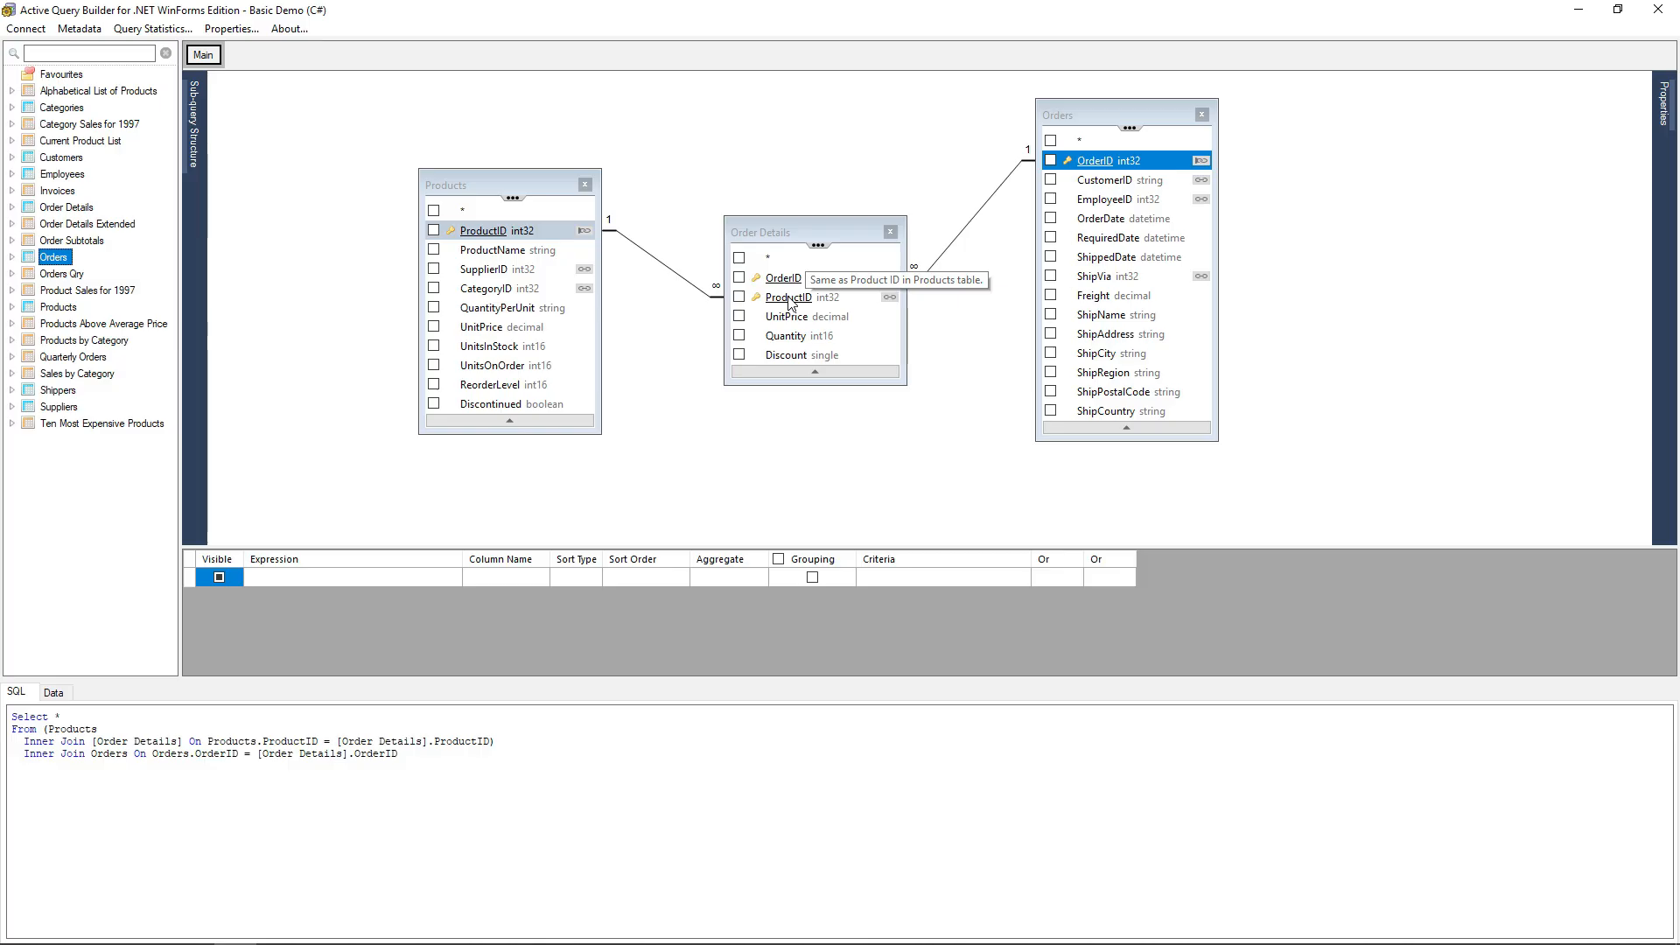
left_click(370, 714)
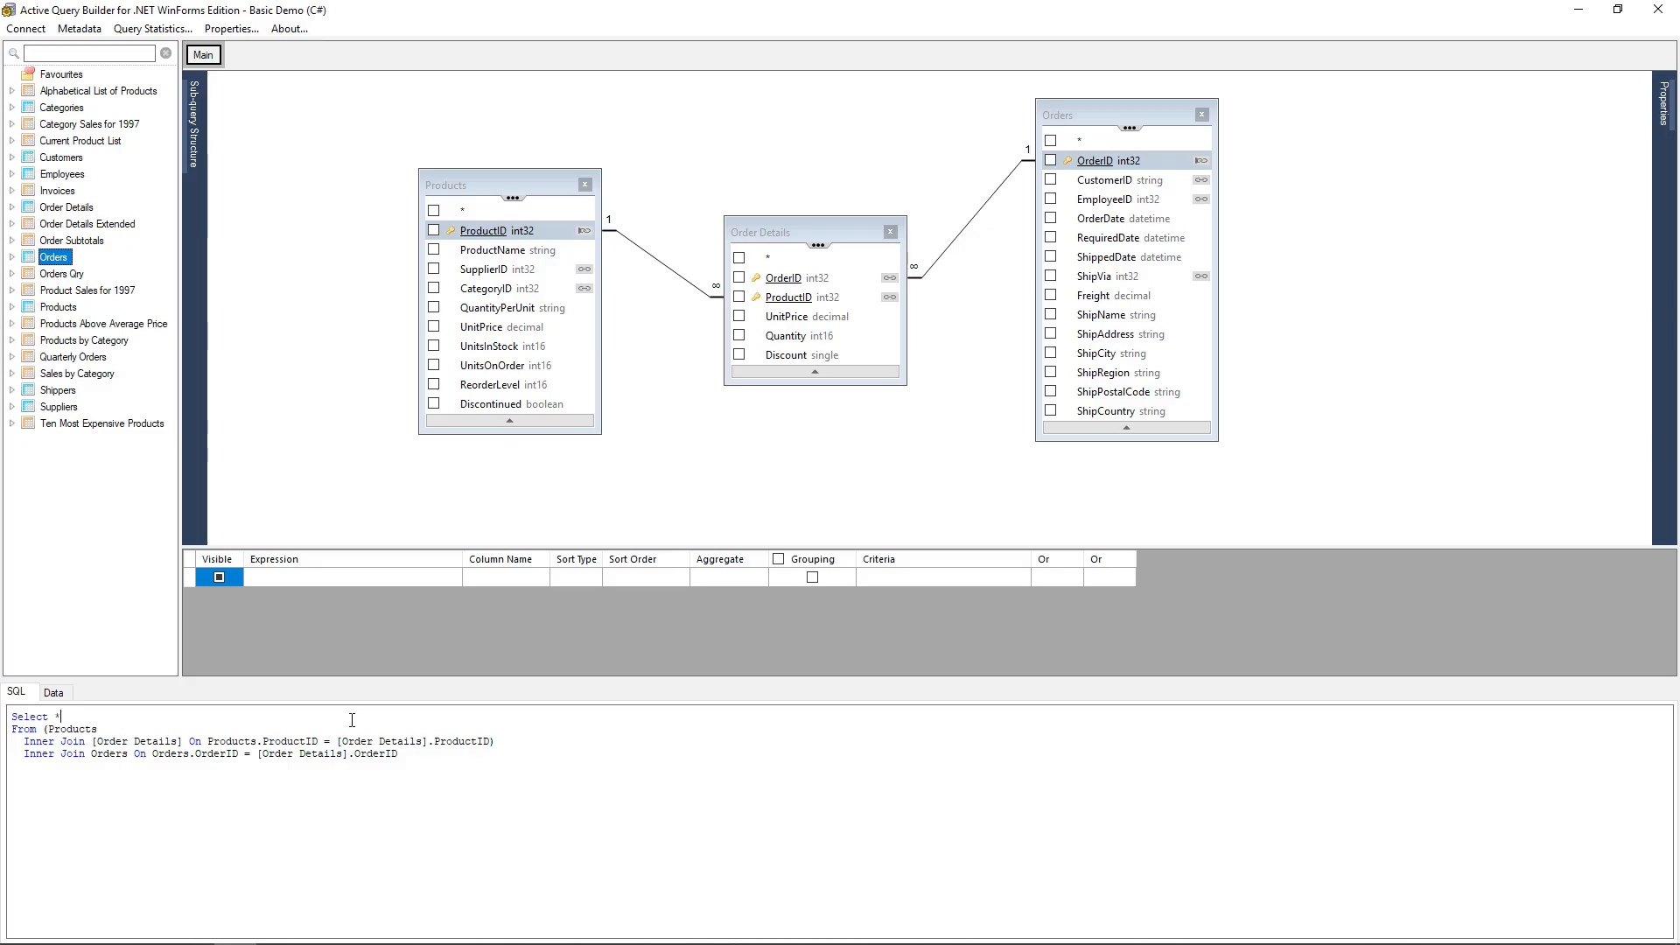
left_click(55, 692)
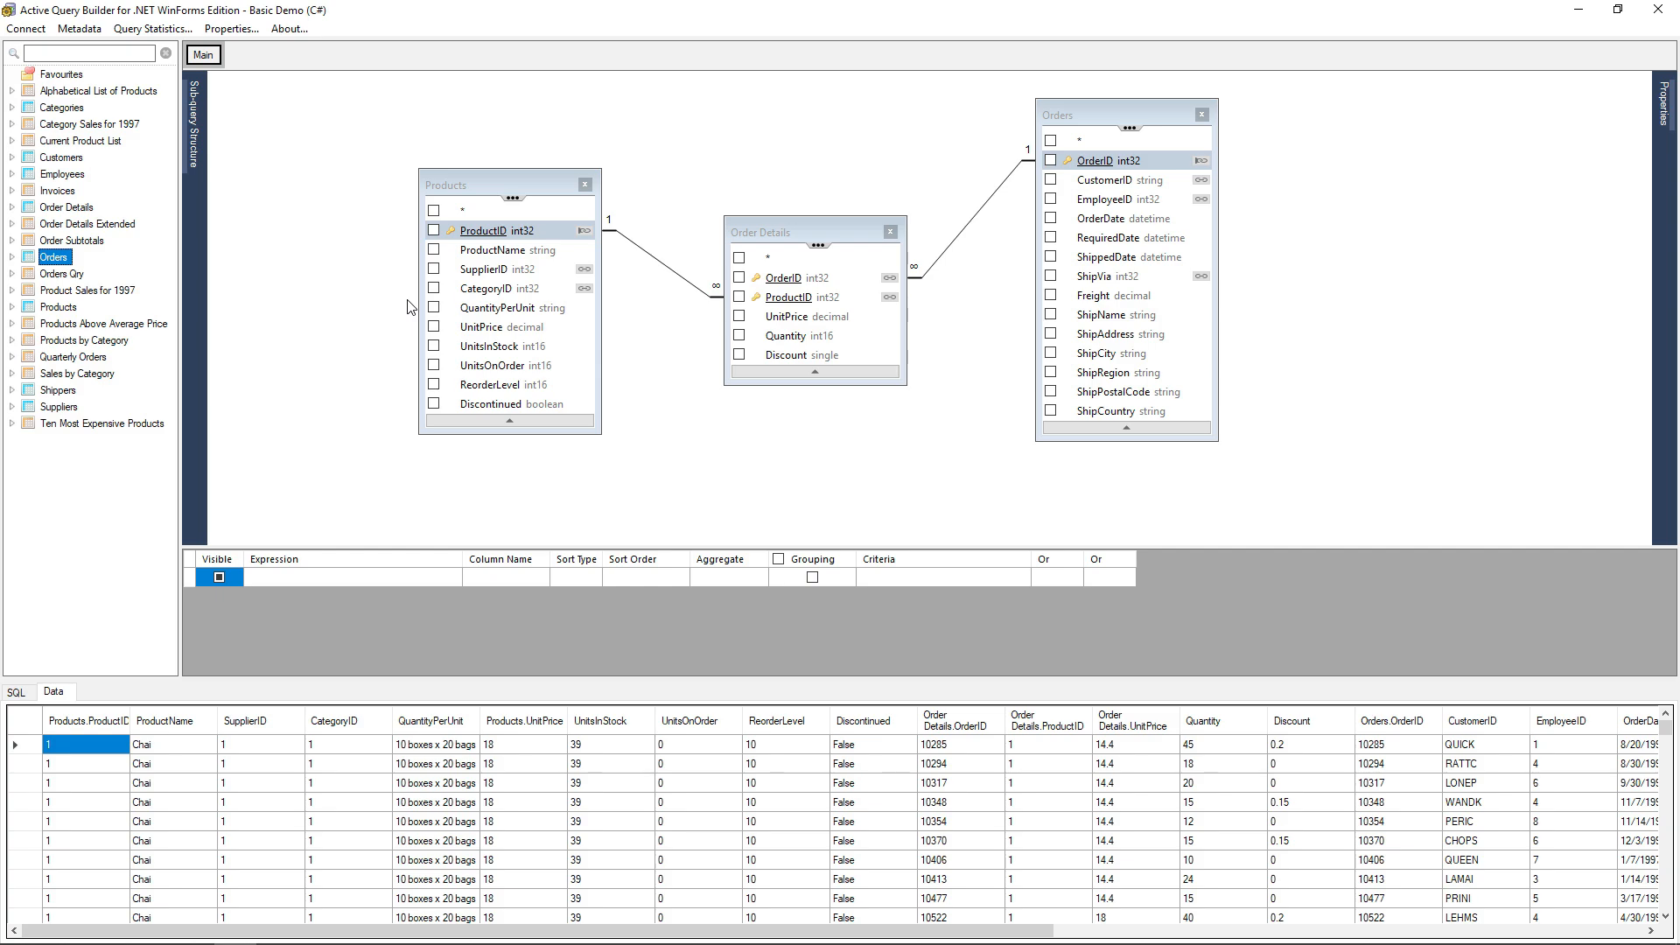
Select ProductName, UnitPrice and UnitsInStock from Products and ShipRegion from Orders as output columns, then review SQL and data.
left_click(433, 250)
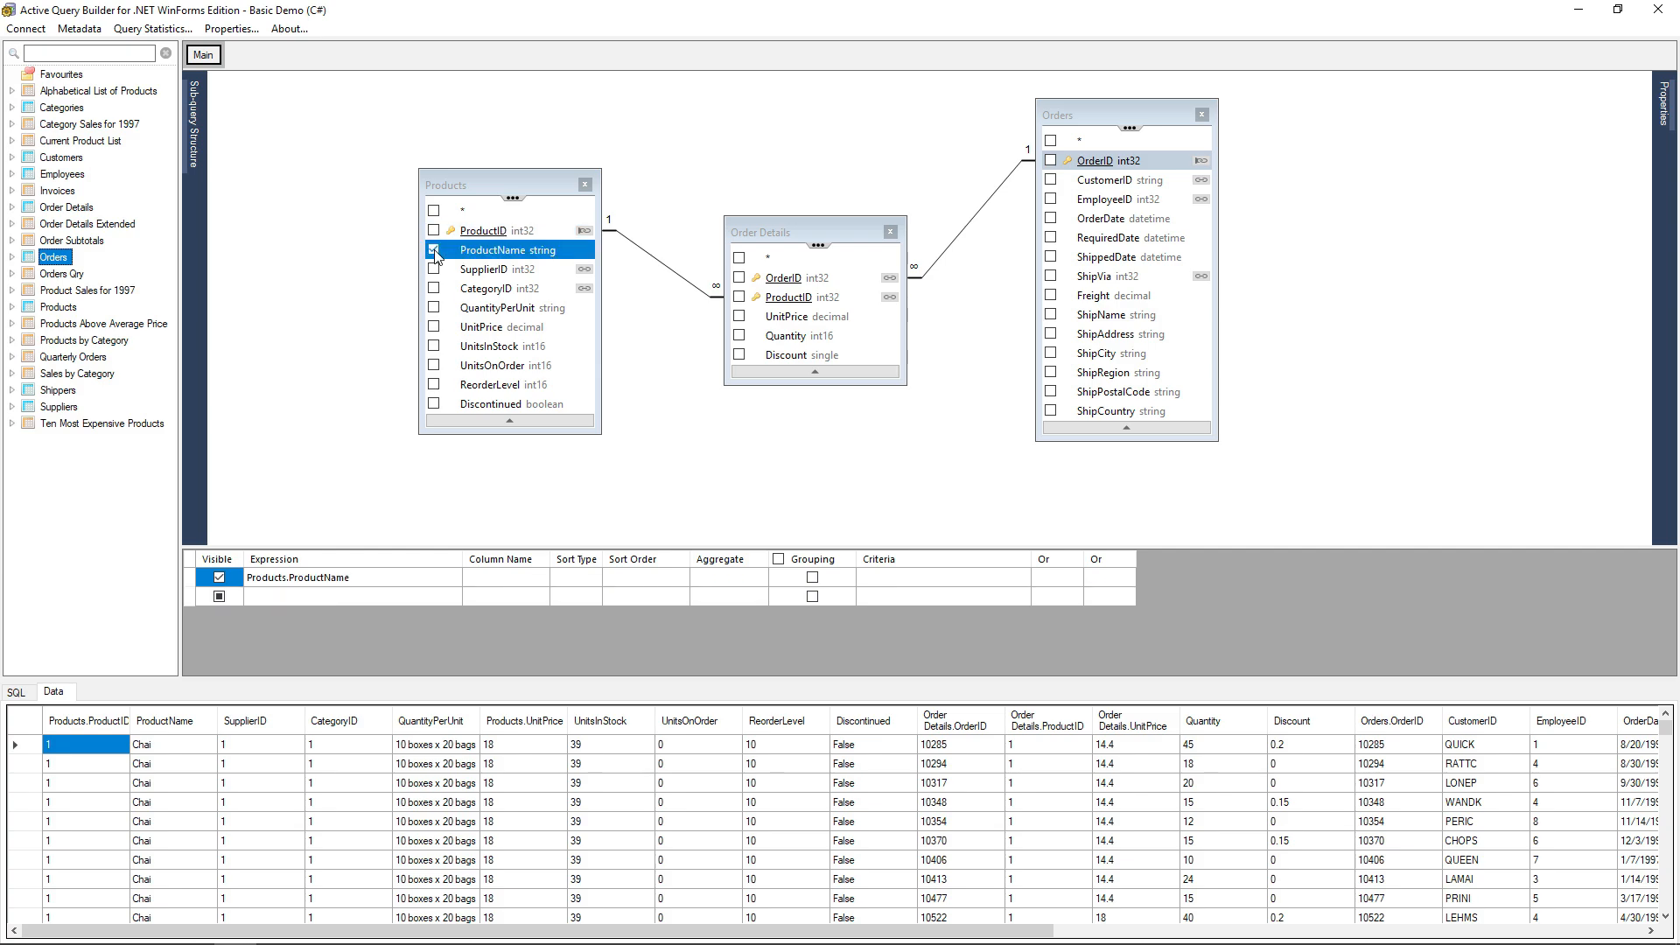
left_click(433, 327)
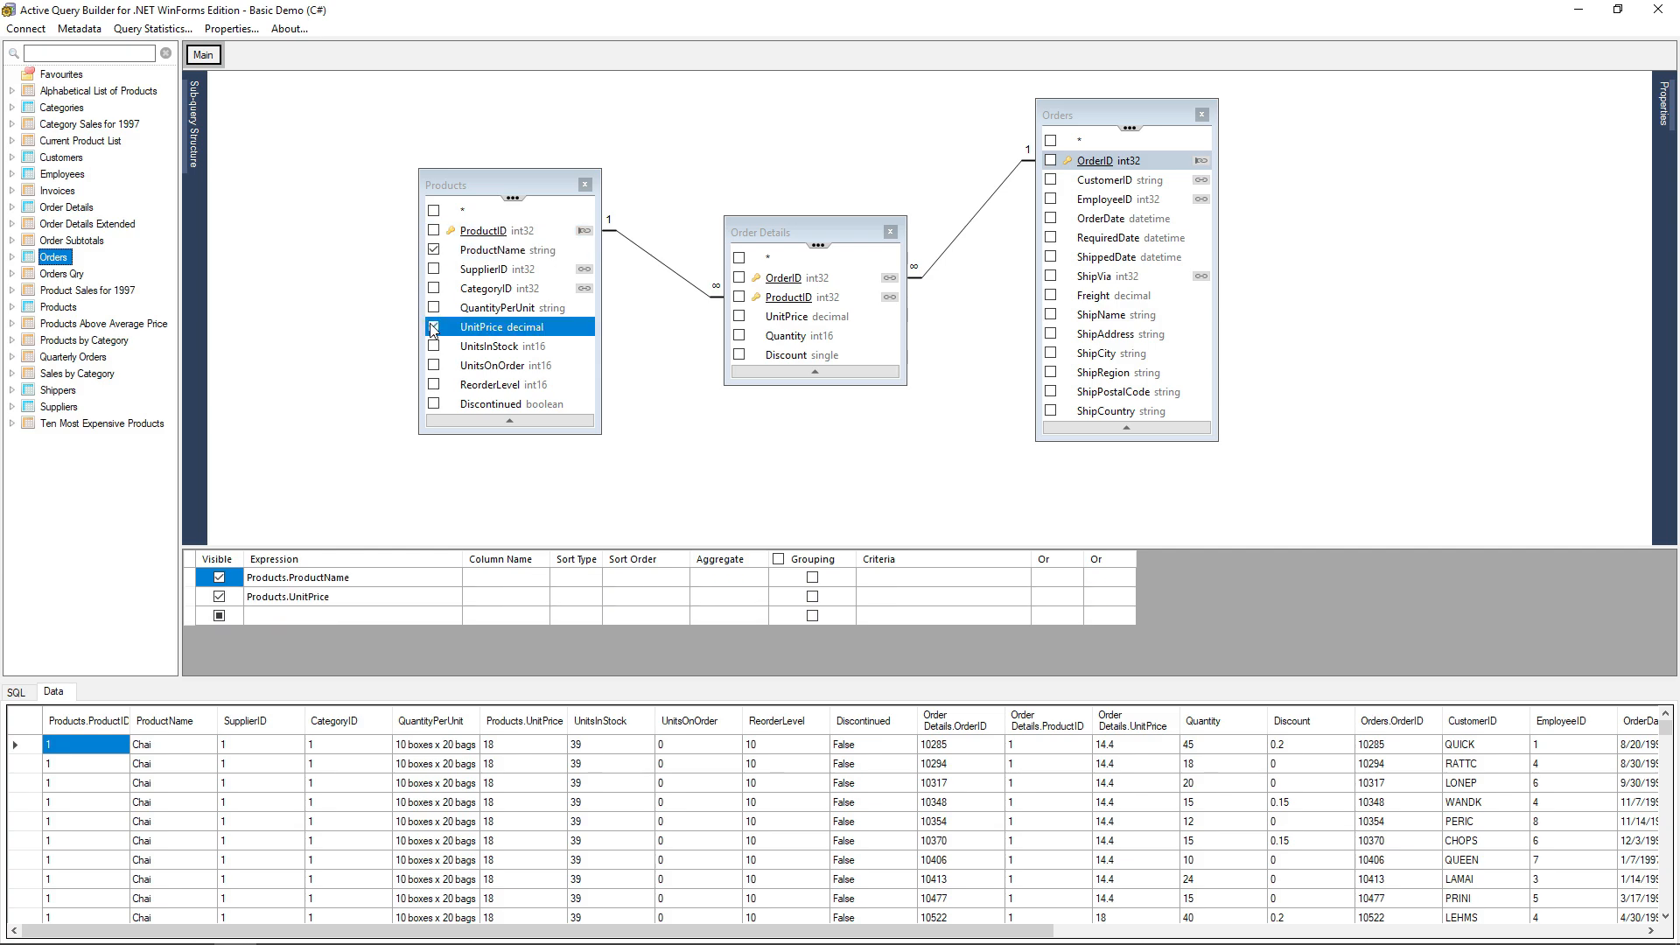
left_click(433, 347)
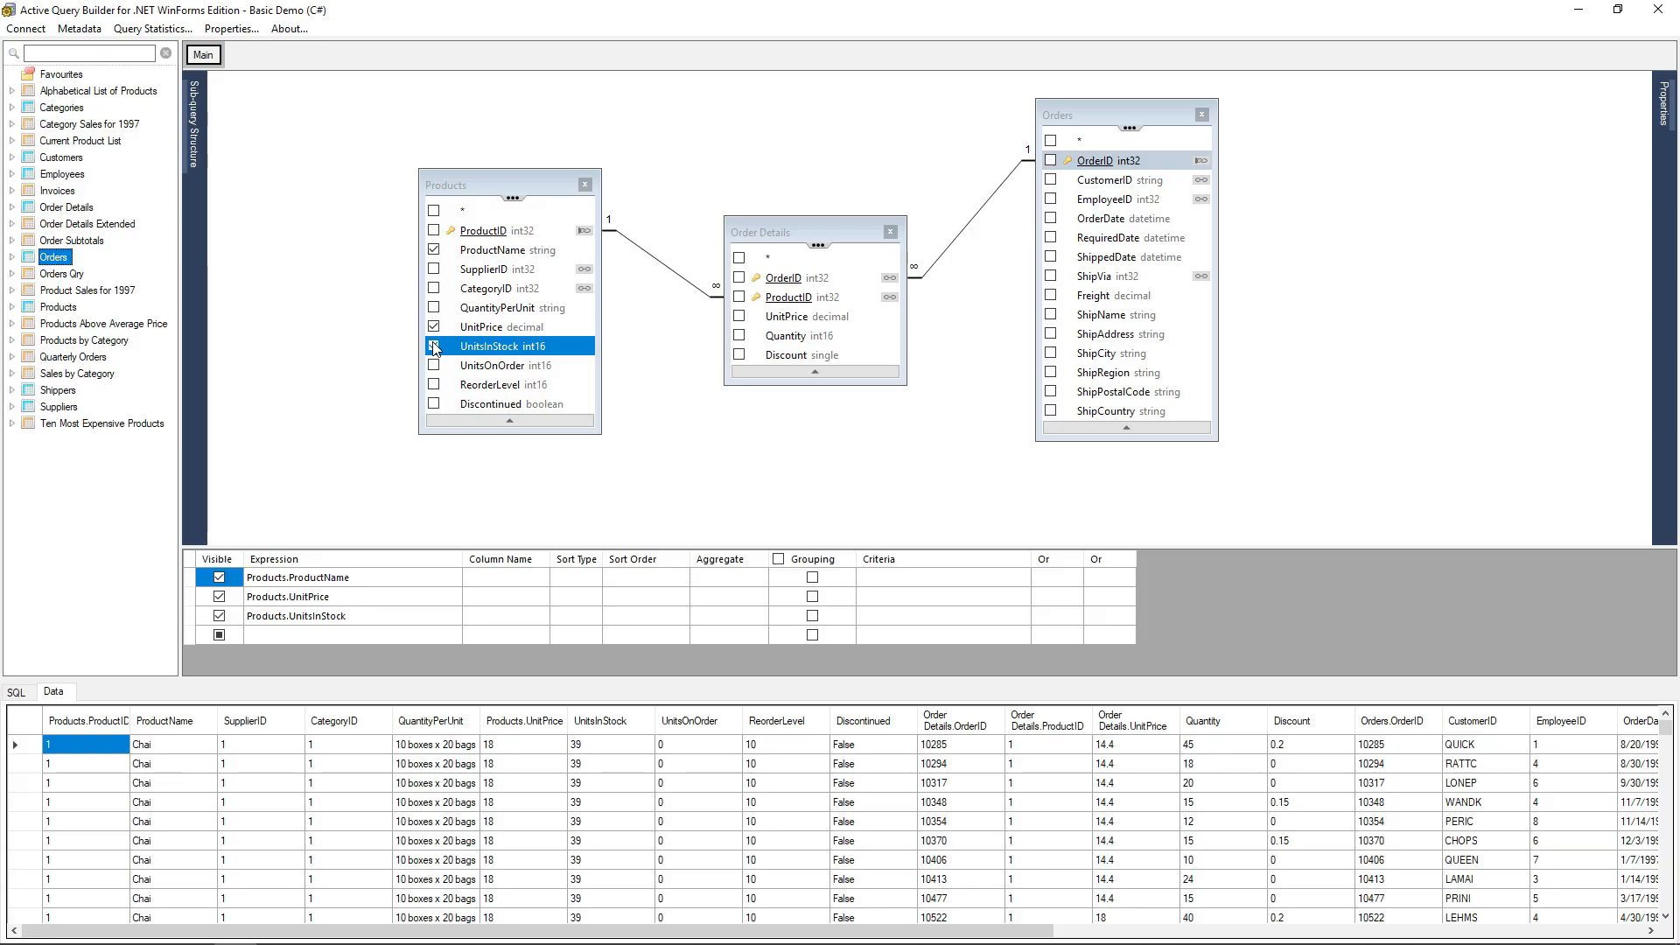
left_click(1051, 374)
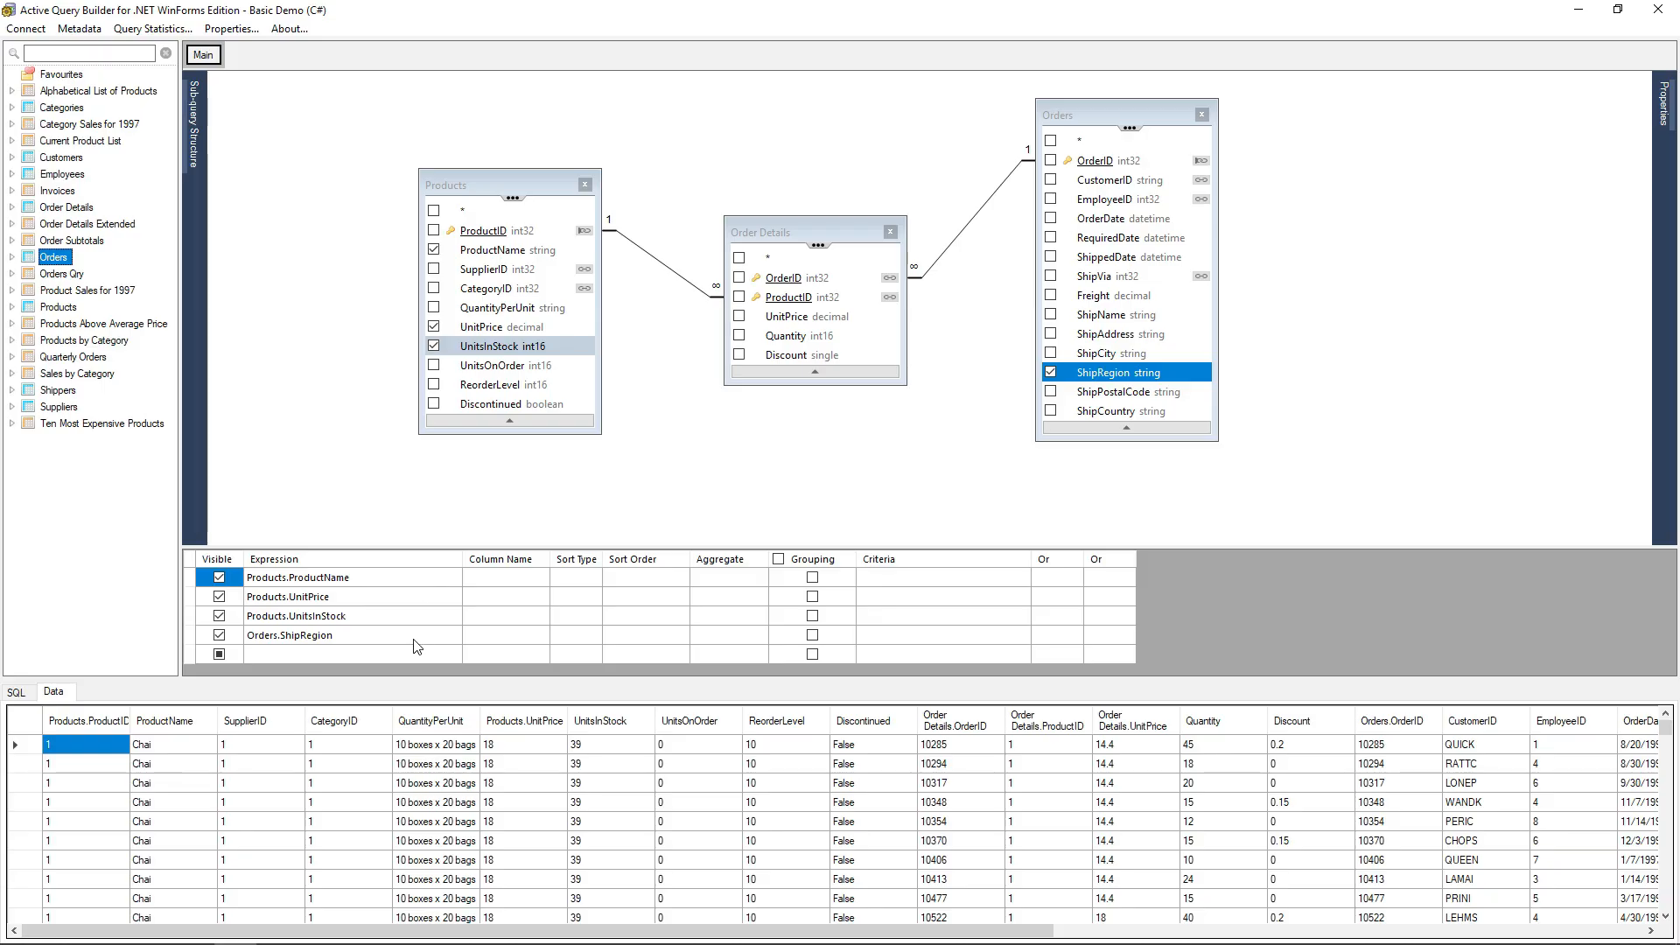
left_click(21, 693)
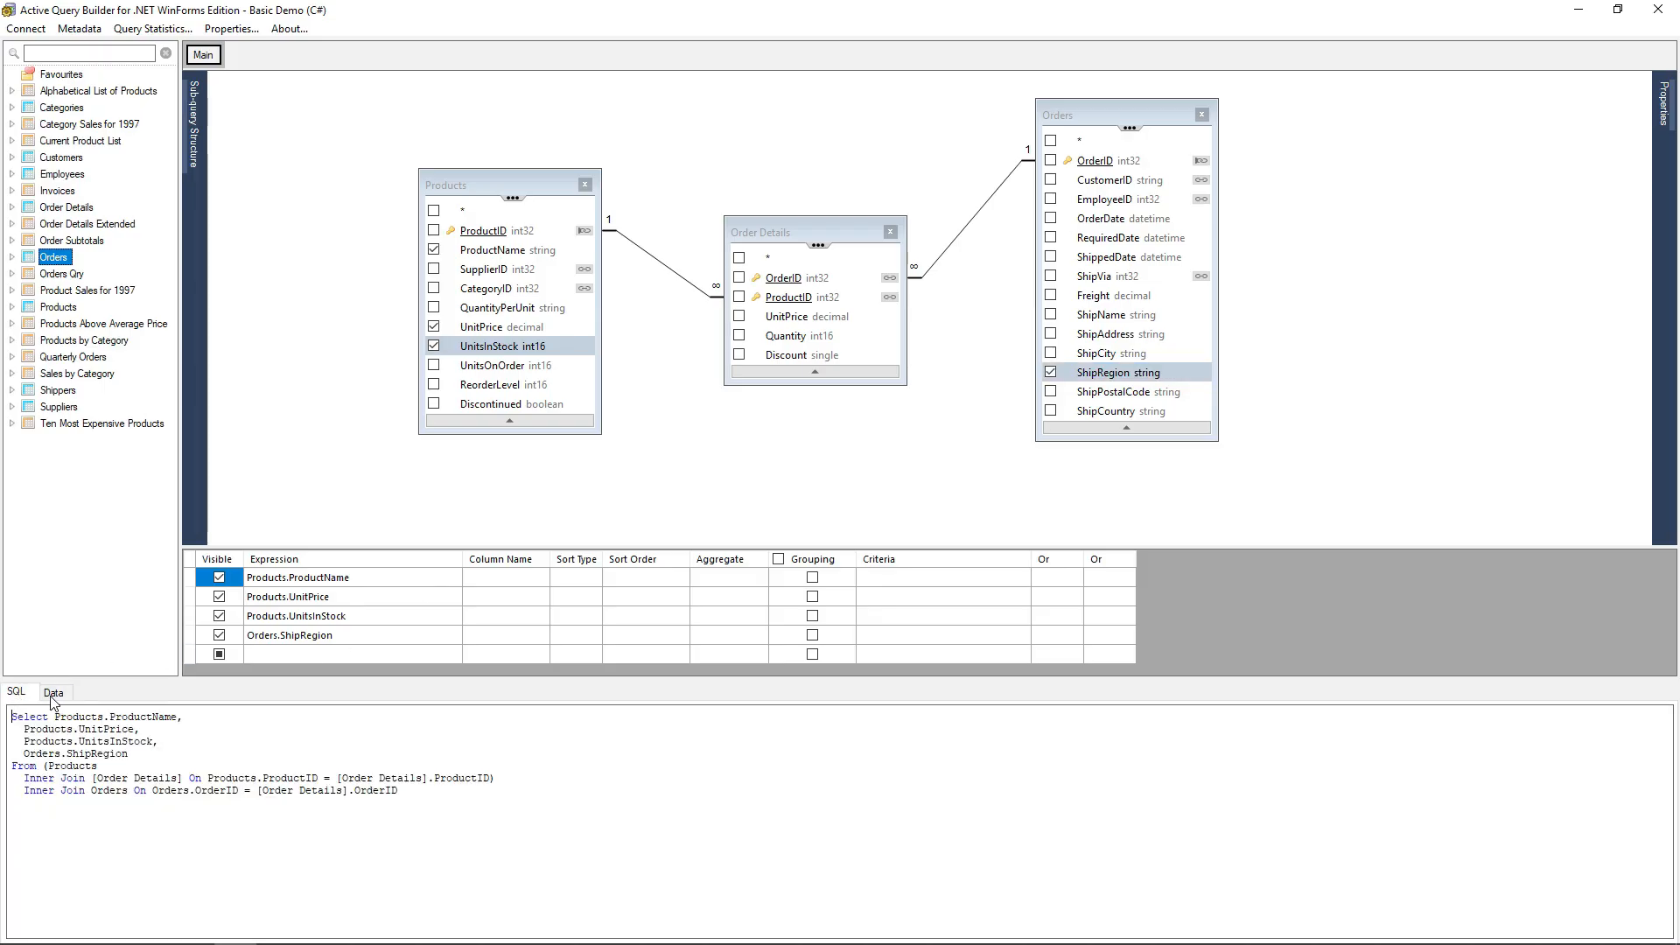
left_click(53, 693)
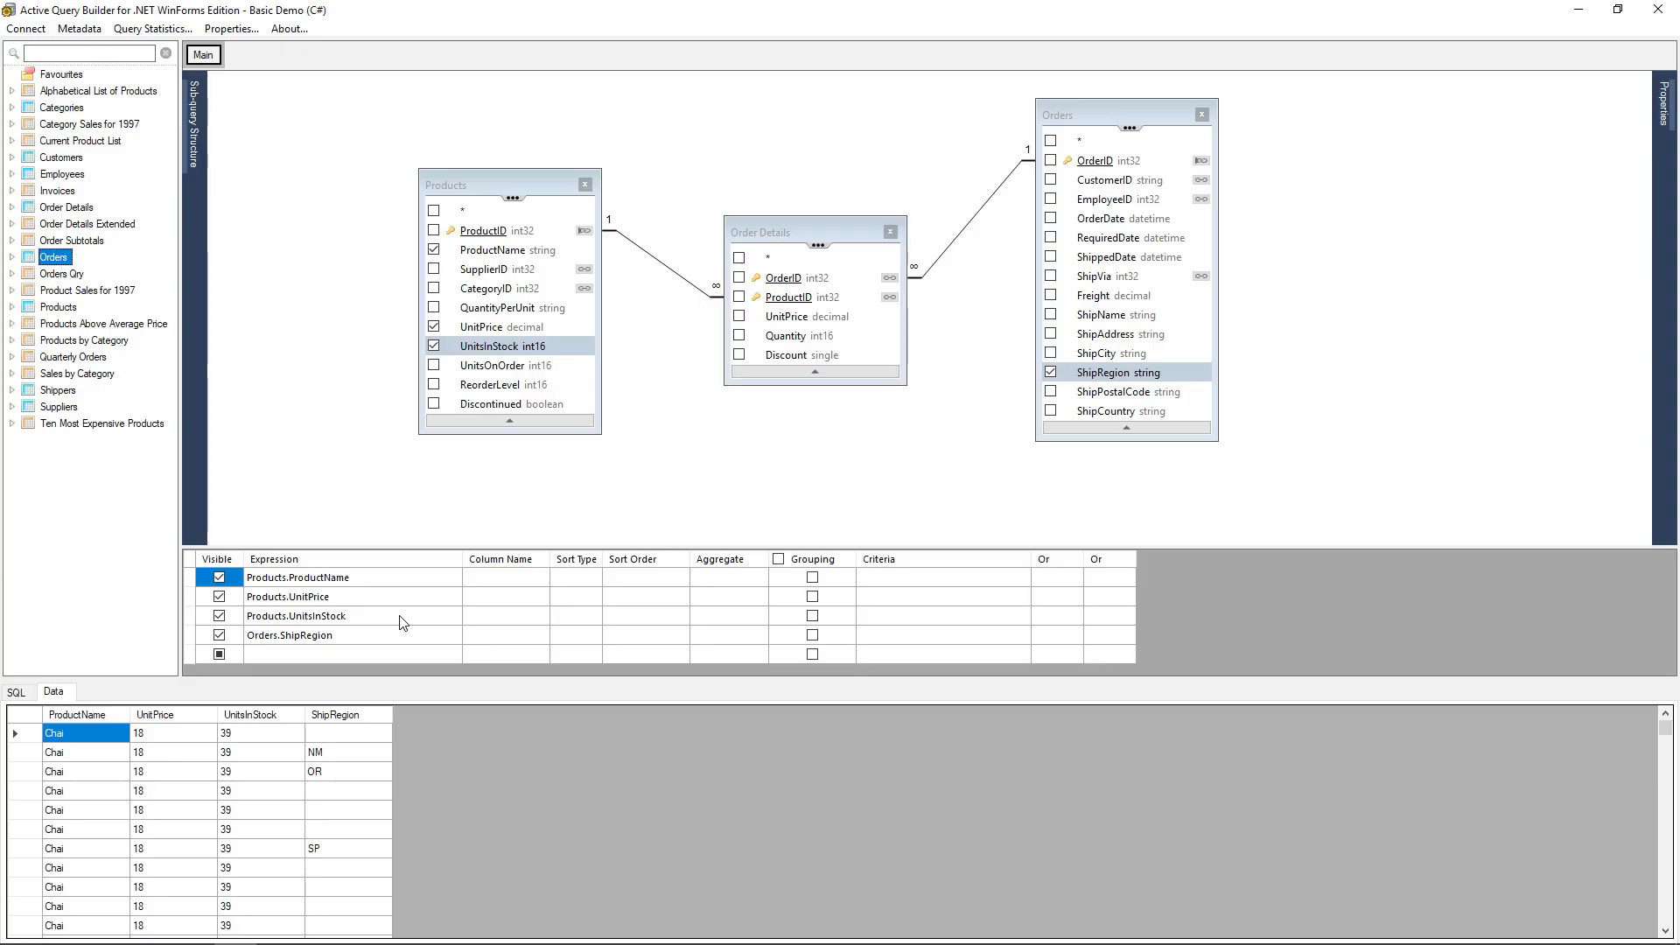
left_click(368, 759)
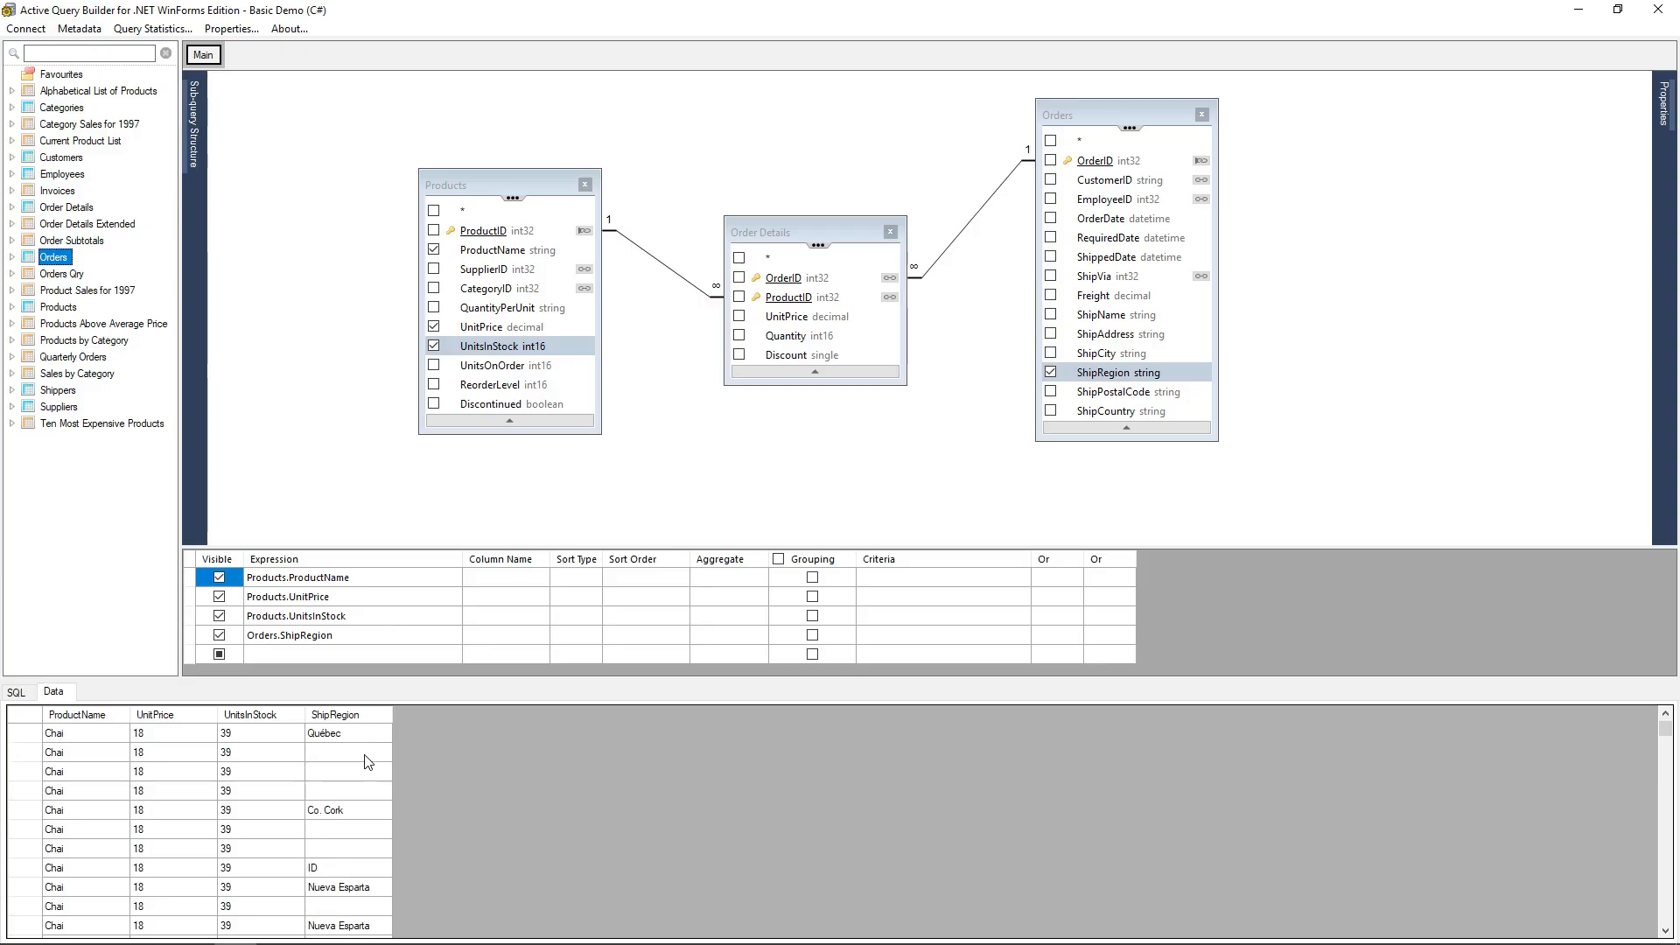
Set the criteria for Orders.ShipRegion to = 'WA' and check the SQL and data.
left_click(348, 635)
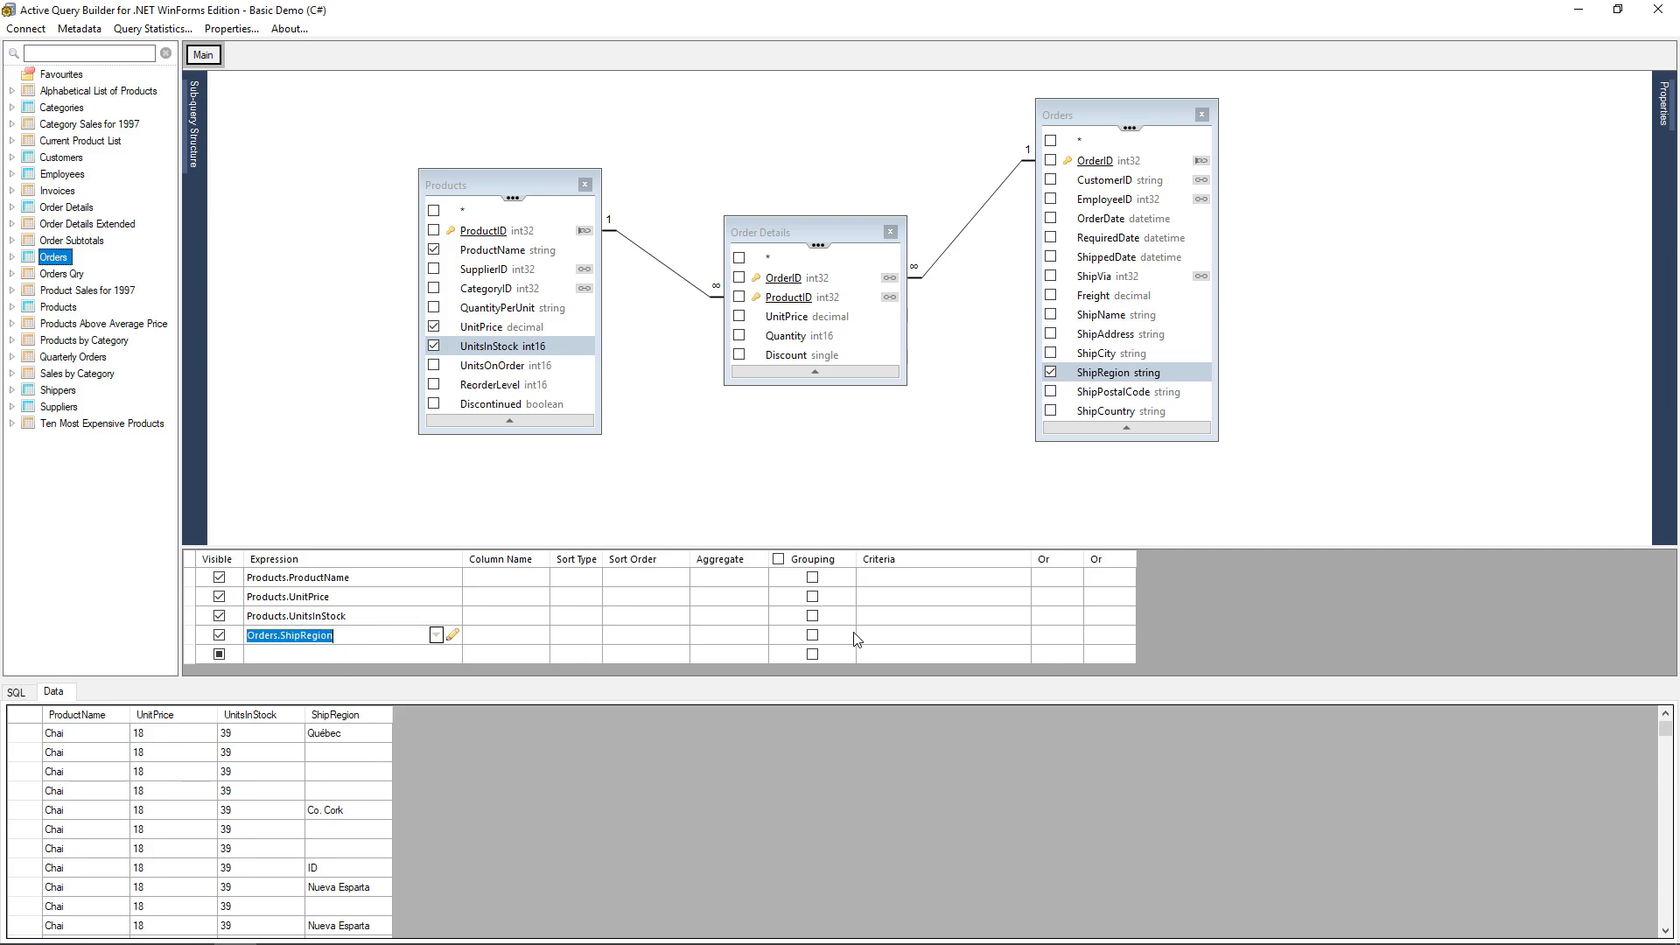
left_click(892, 634)
type("=WA")
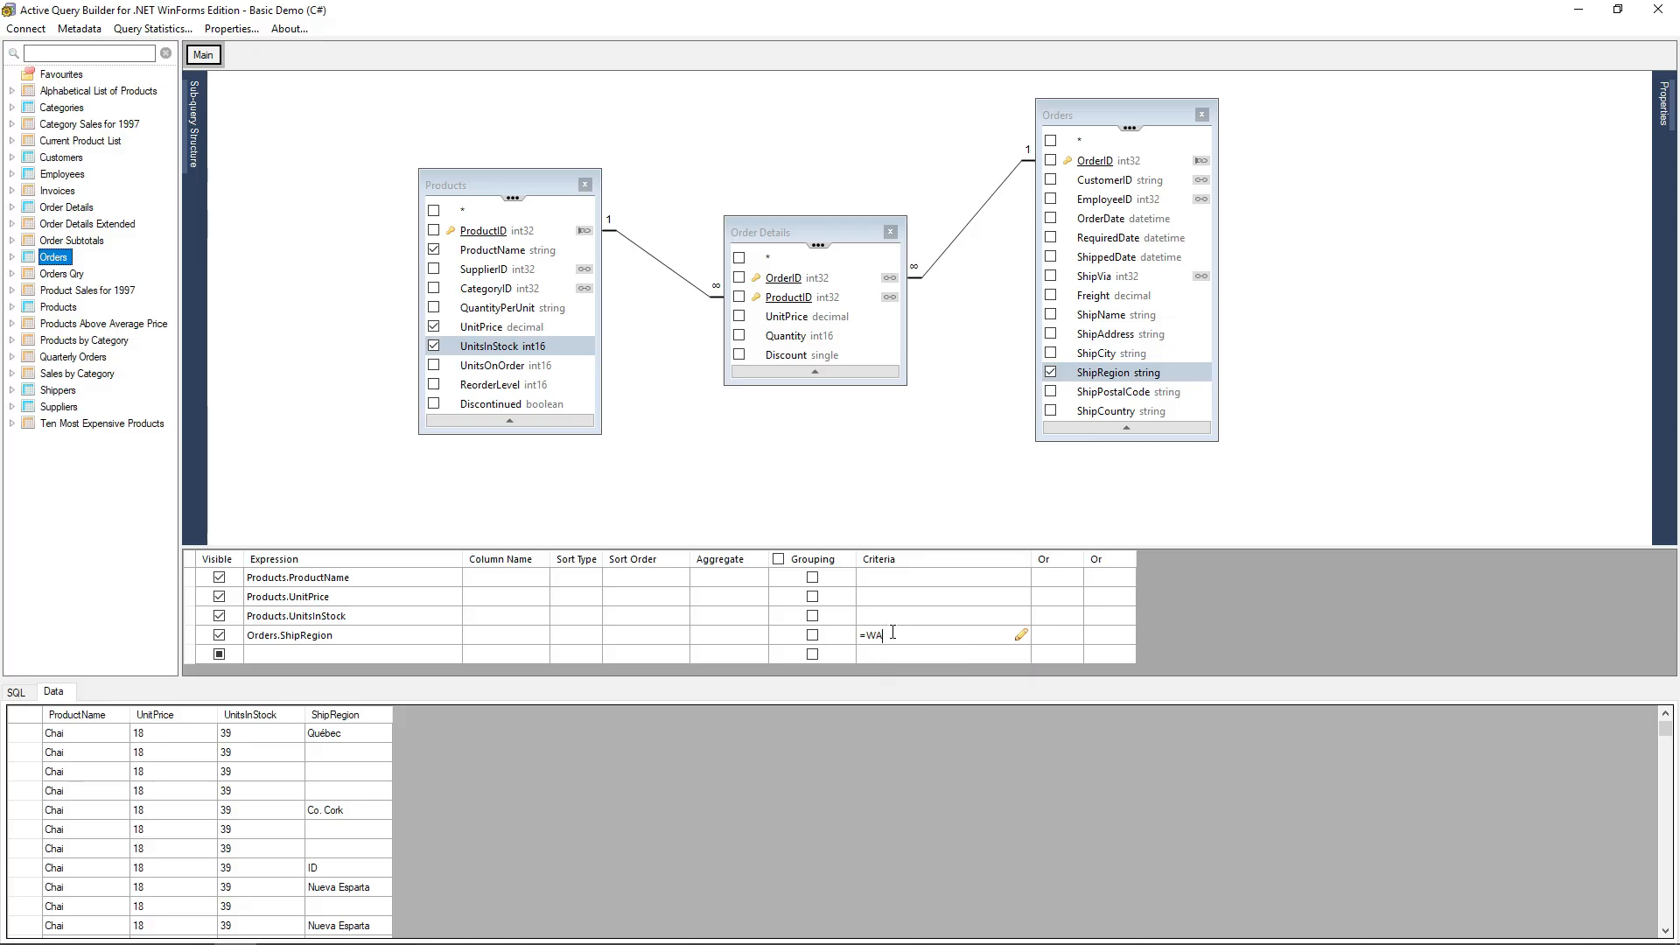
key("Return")
left_click(16, 692)
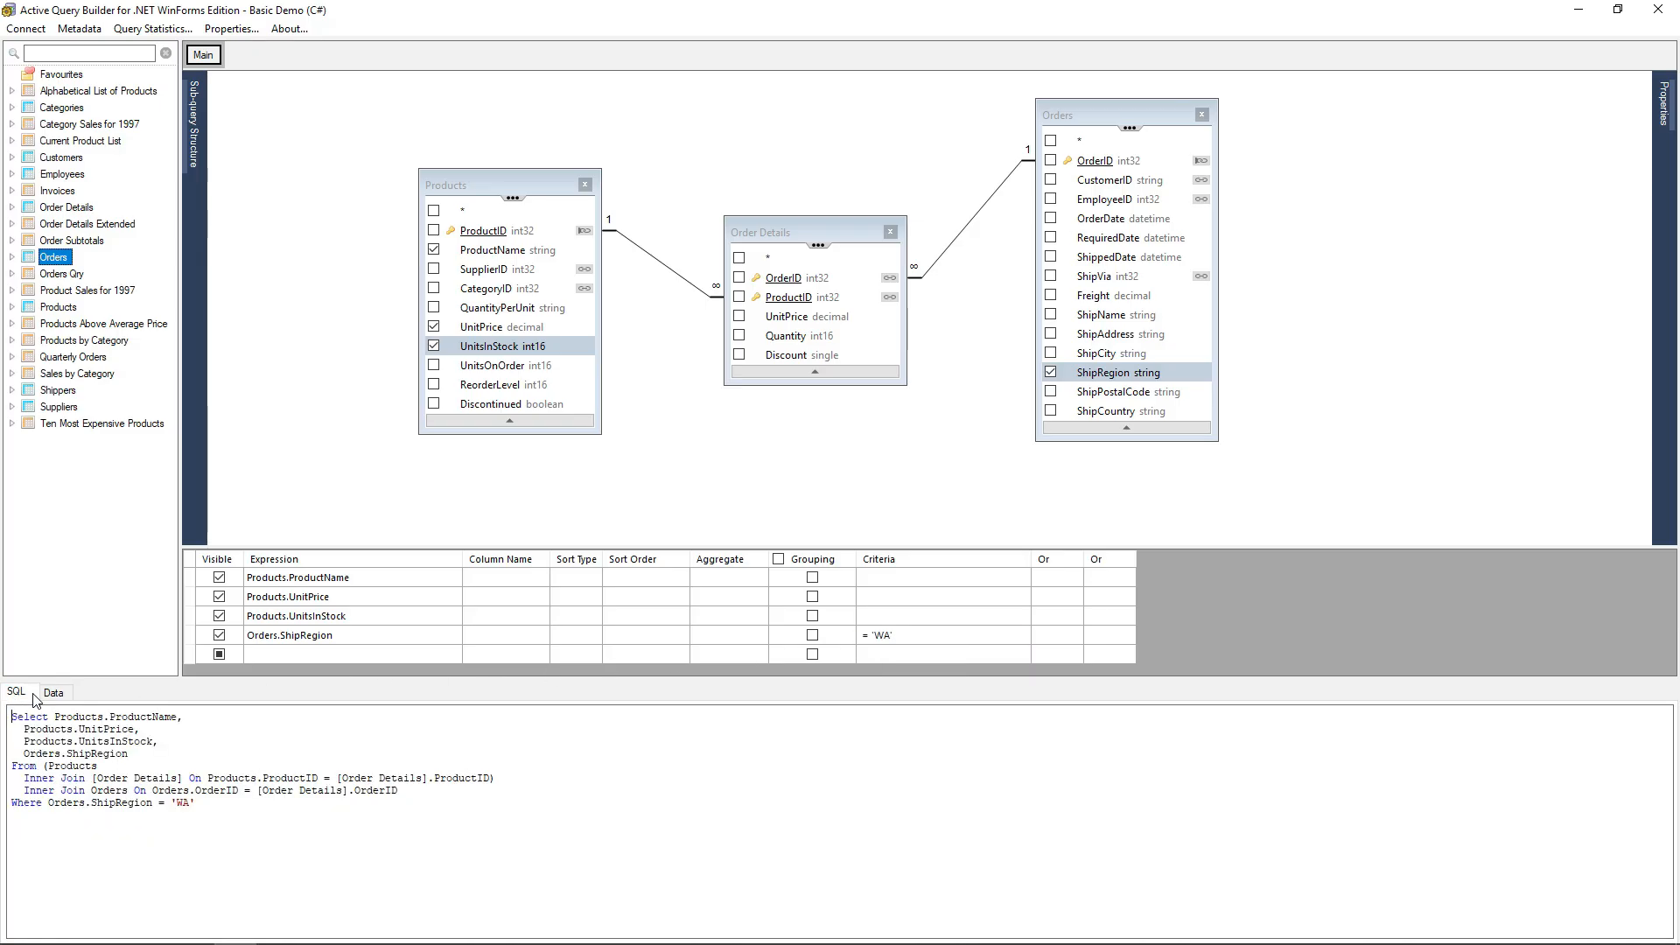
left_click(53, 692)
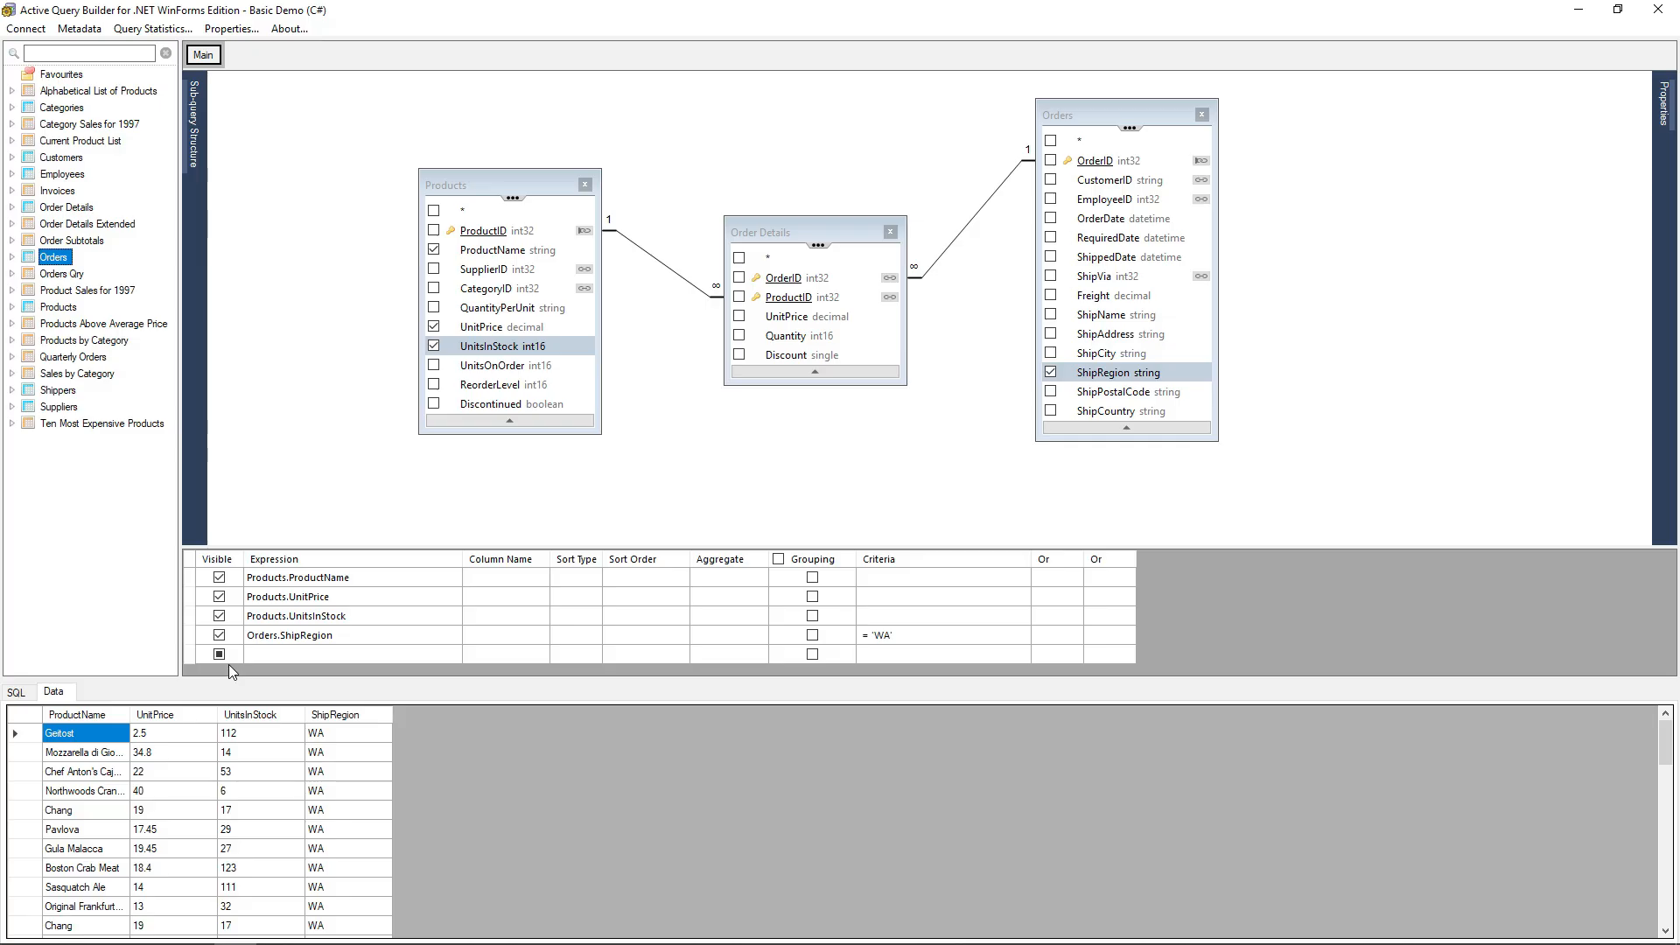
Hide the ShipRegion column from the output while keeping its criteria, and review the SQL and data.
left_click(219, 636)
left_click(16, 692)
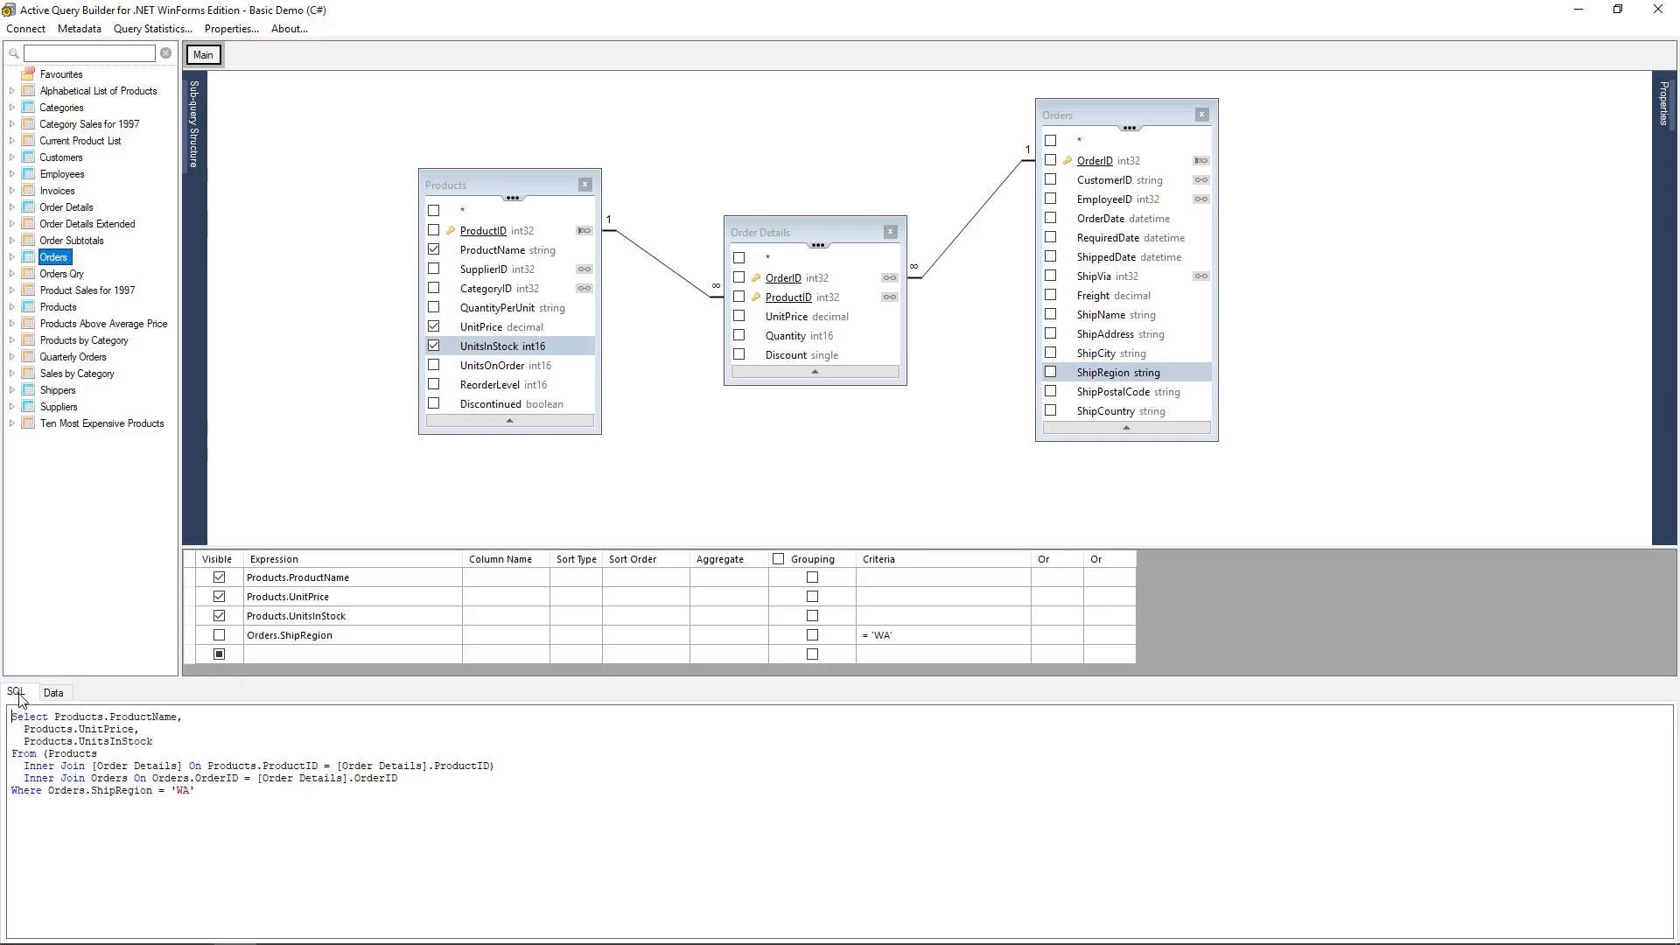
left_click(67, 697)
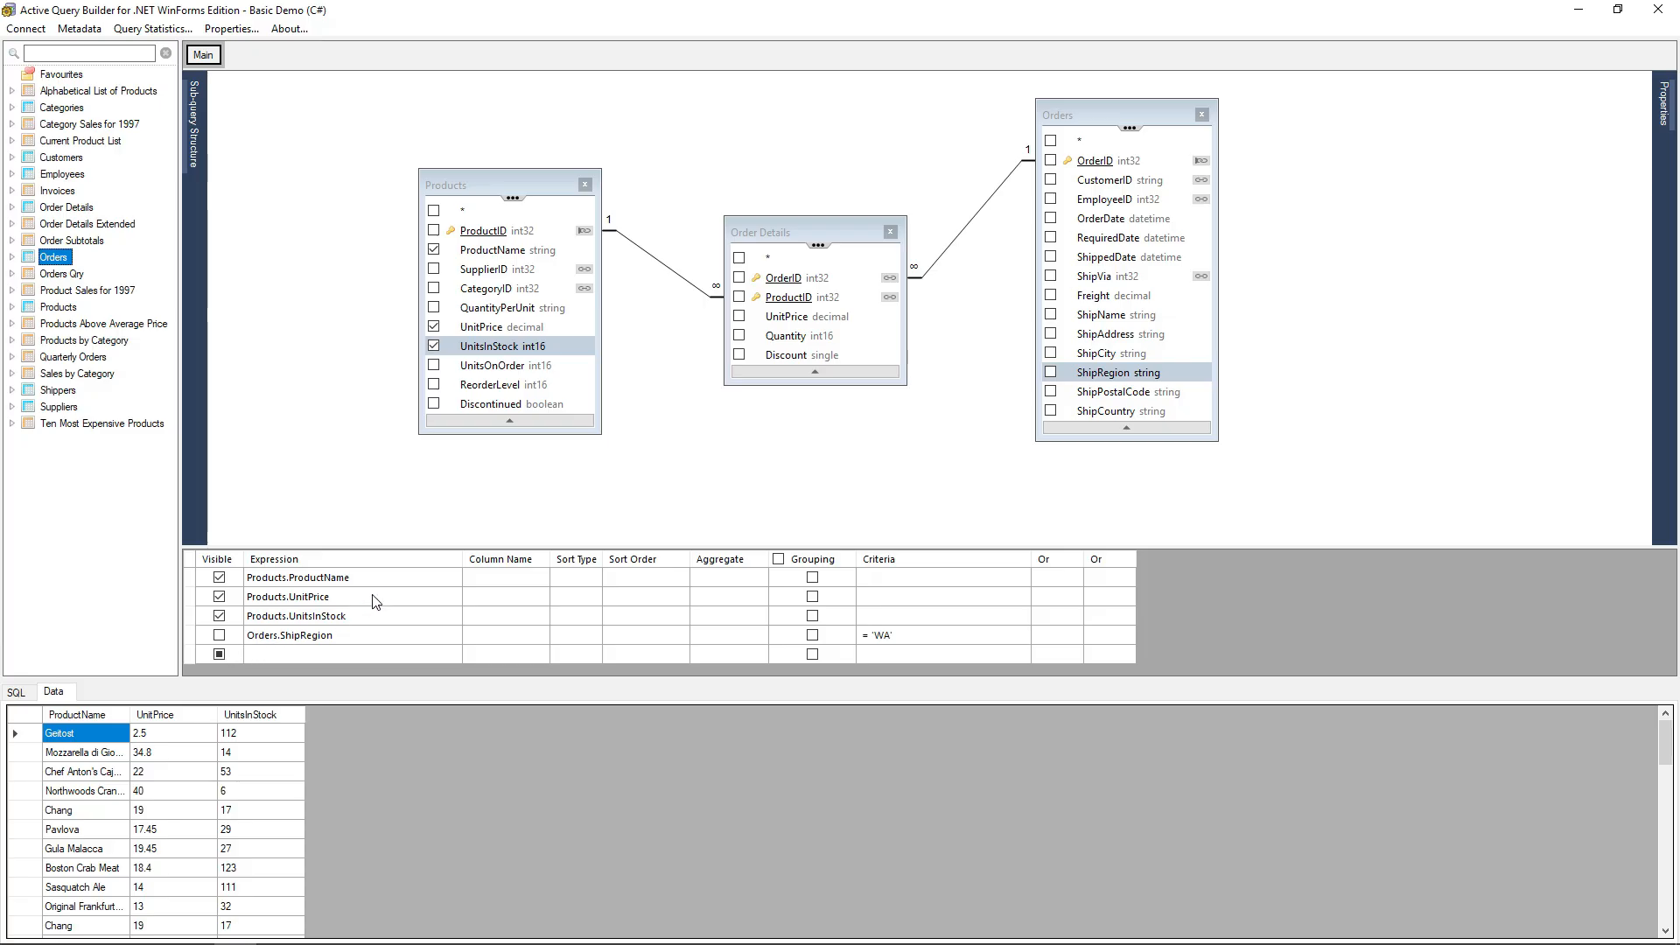
Sort the query ascending by Products.ProductName, then review the SQL and the data.
left_click(401, 576)
left_click(576, 575)
left_click(596, 578)
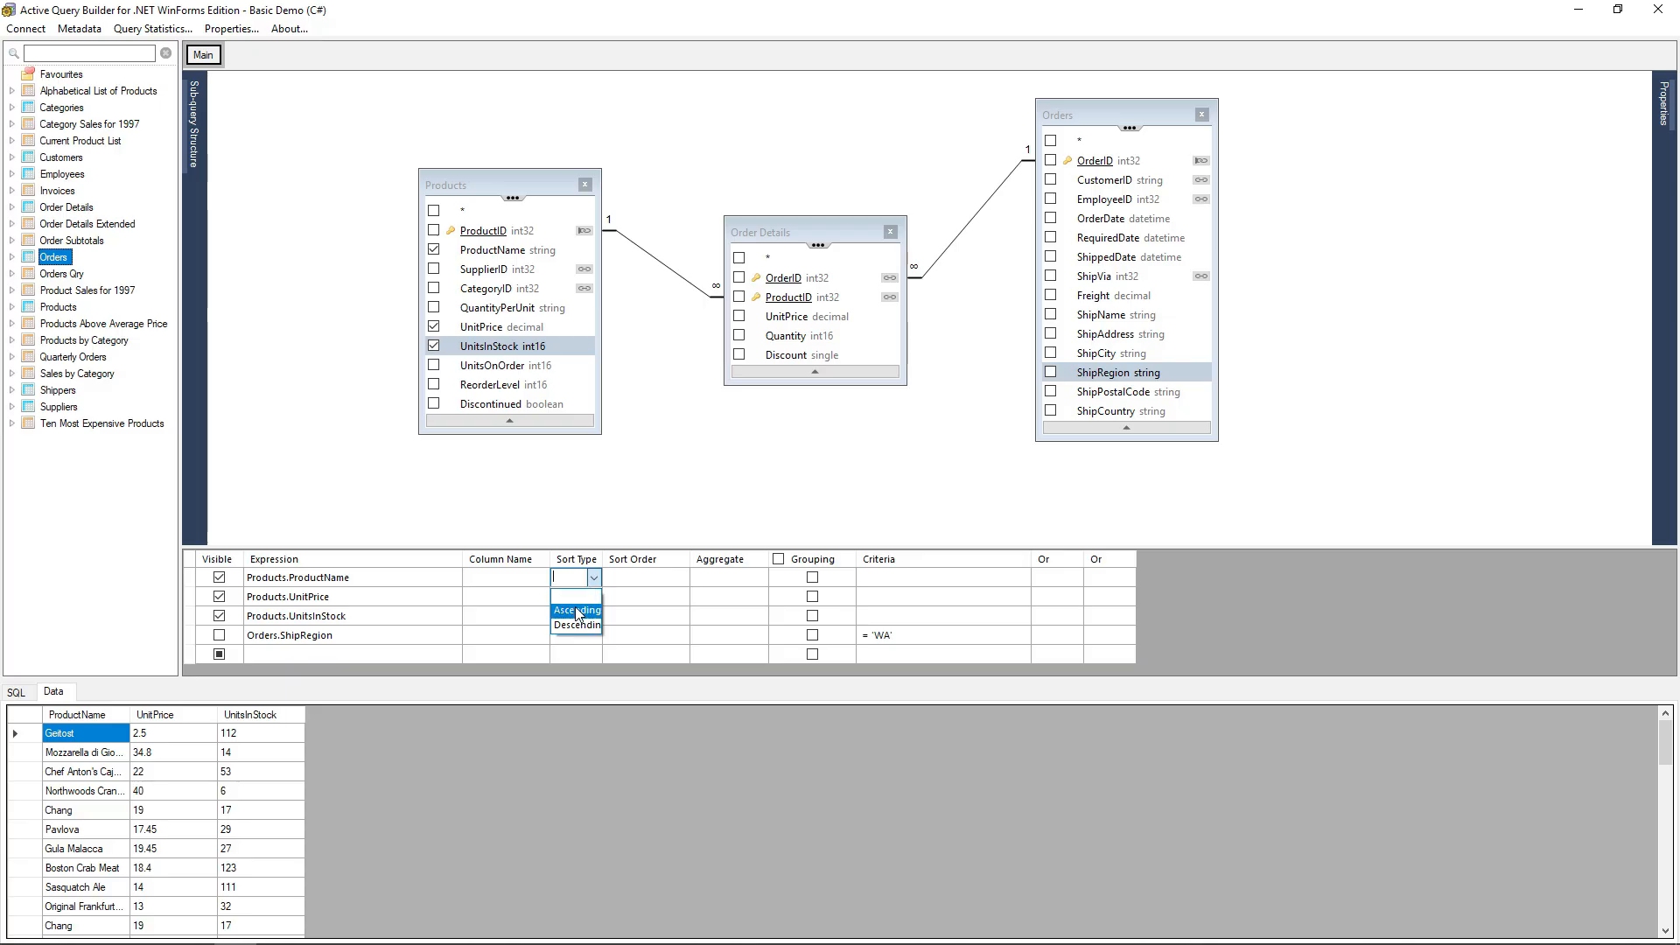
left_click(577, 607)
left_click(589, 532)
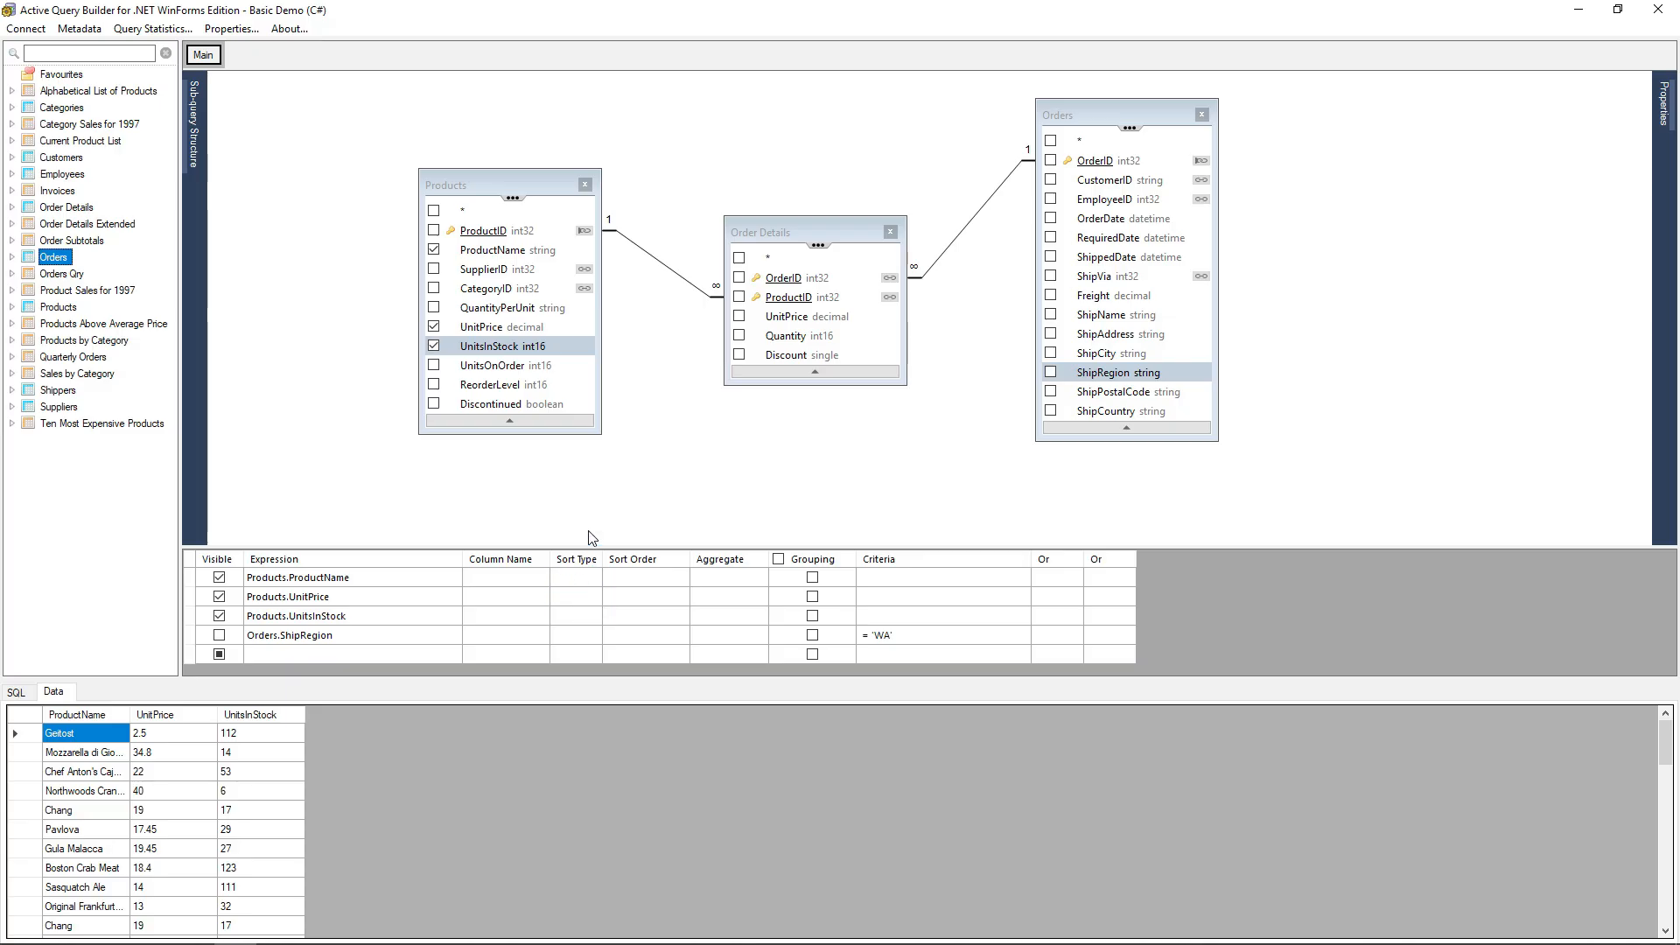
left_click(16, 692)
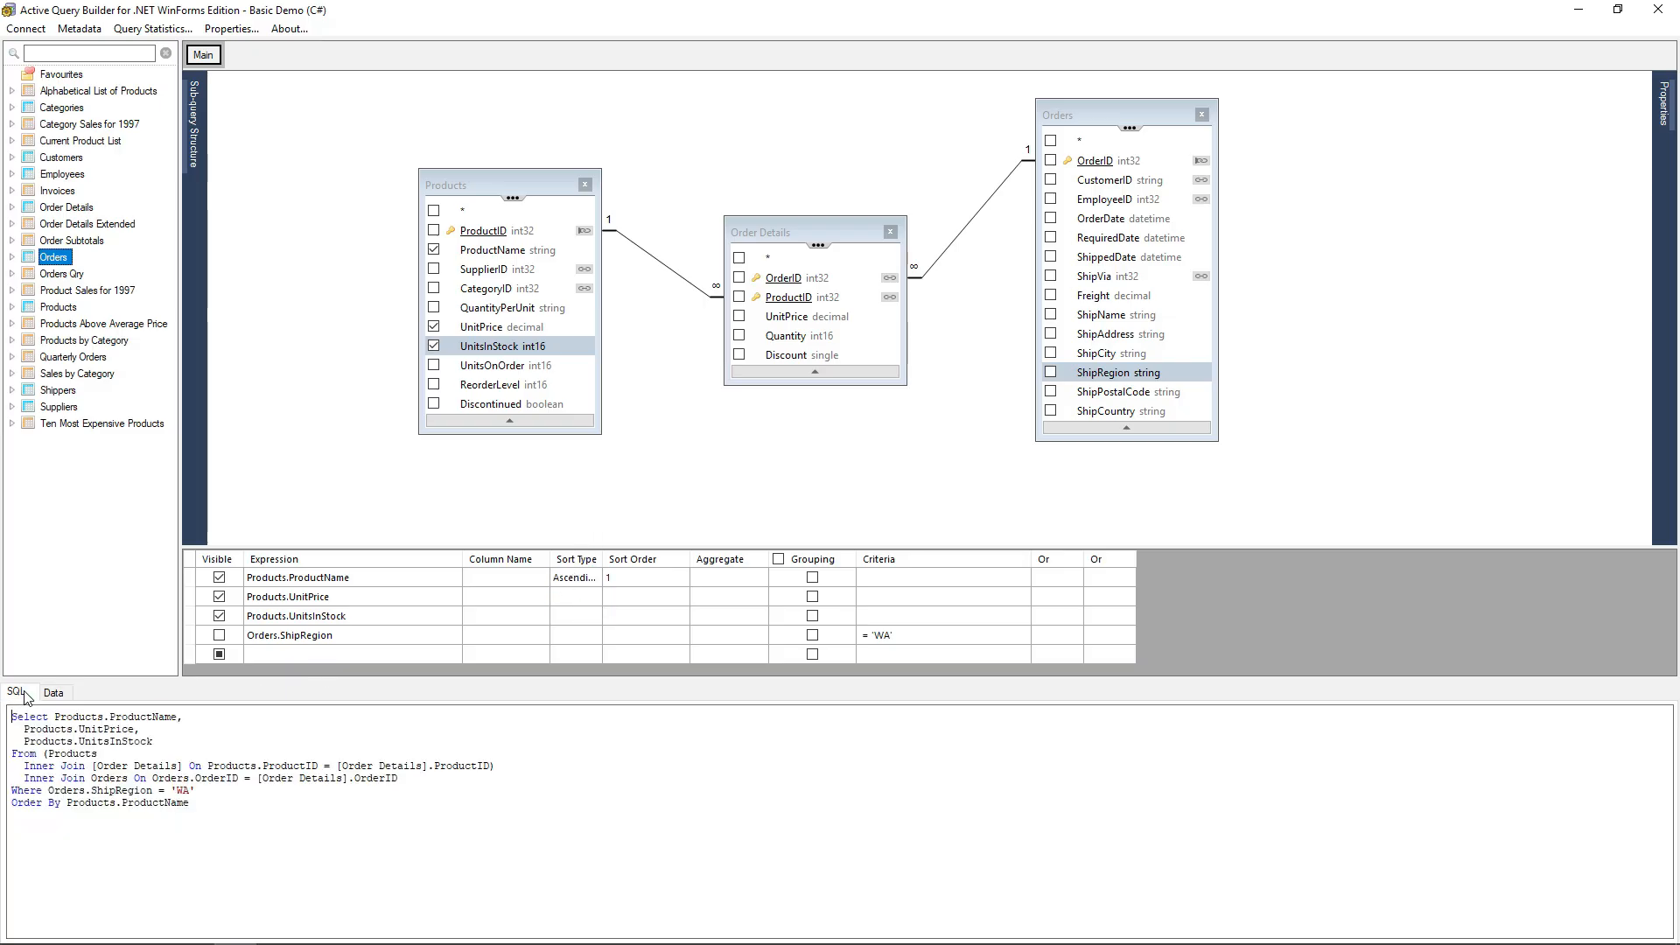
left_click(54, 691)
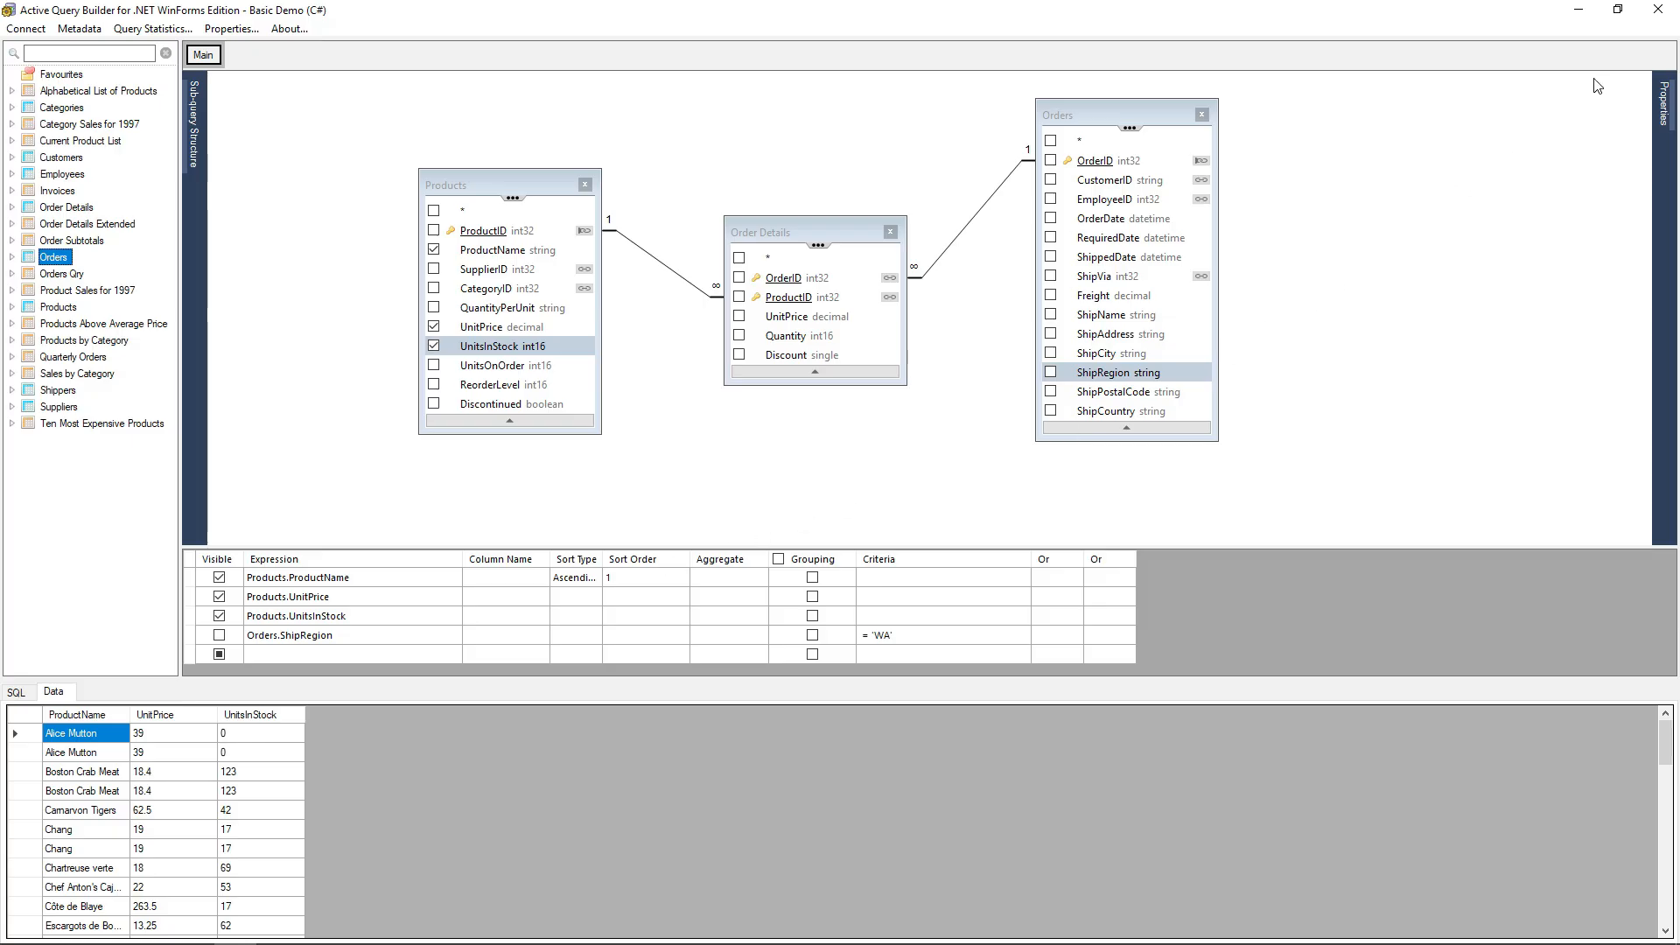
Enable the 'Select only unique records' query property and review the resulting SQL and data.
mouse_move(1666, 99)
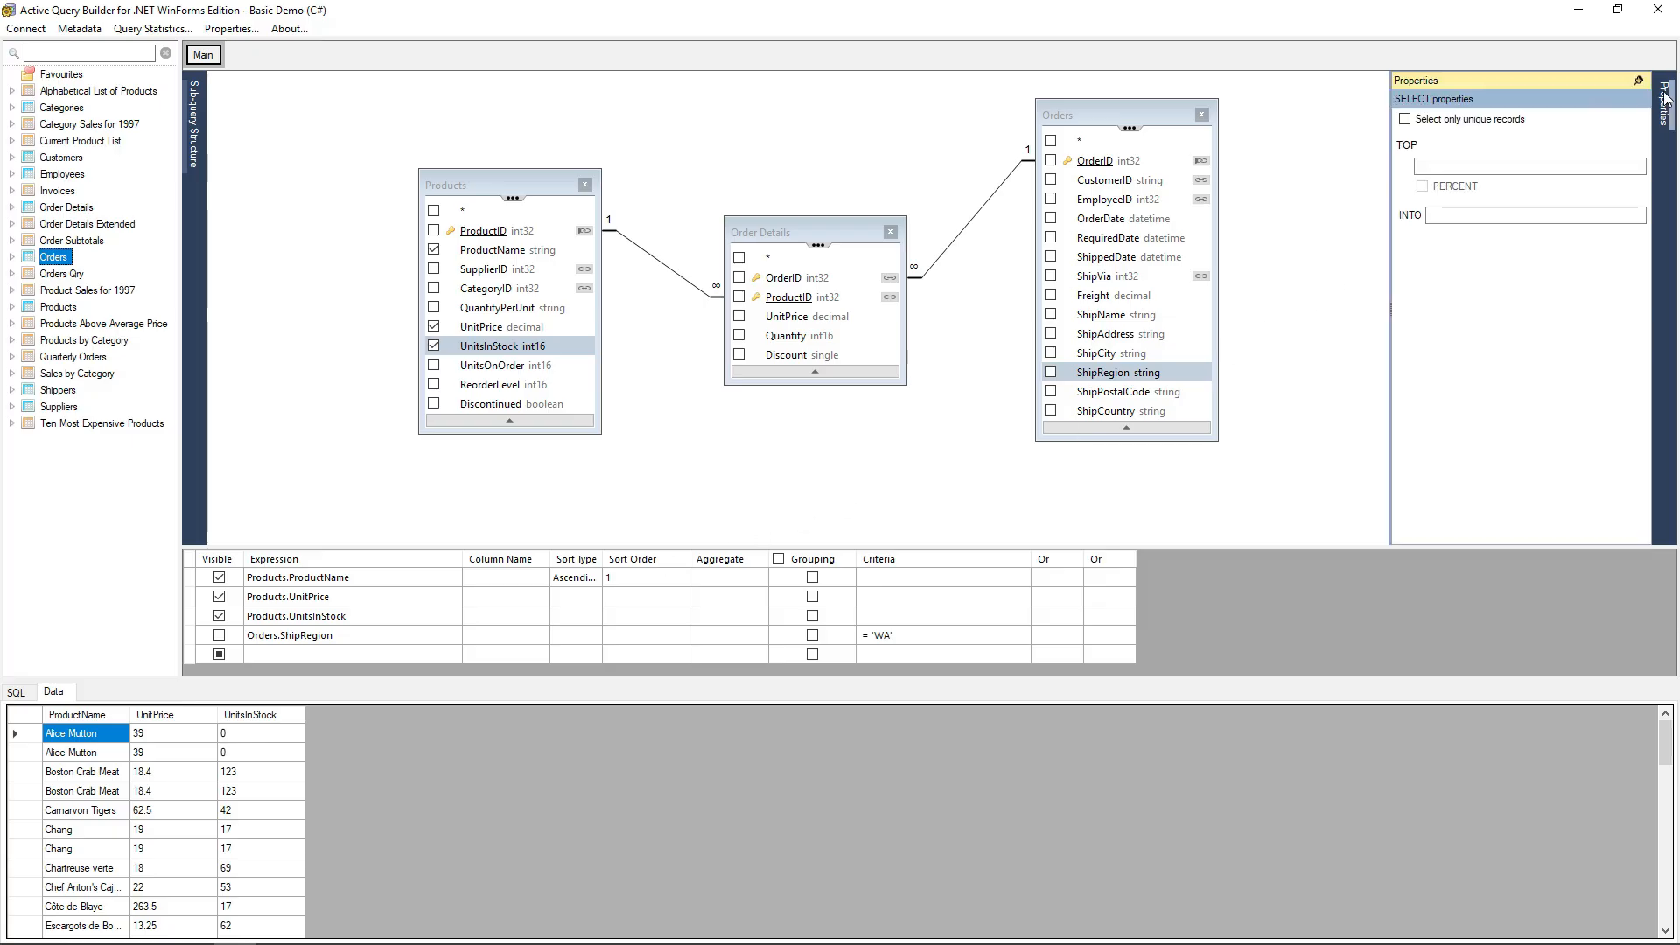
left_click(1424, 120)
left_click(18, 692)
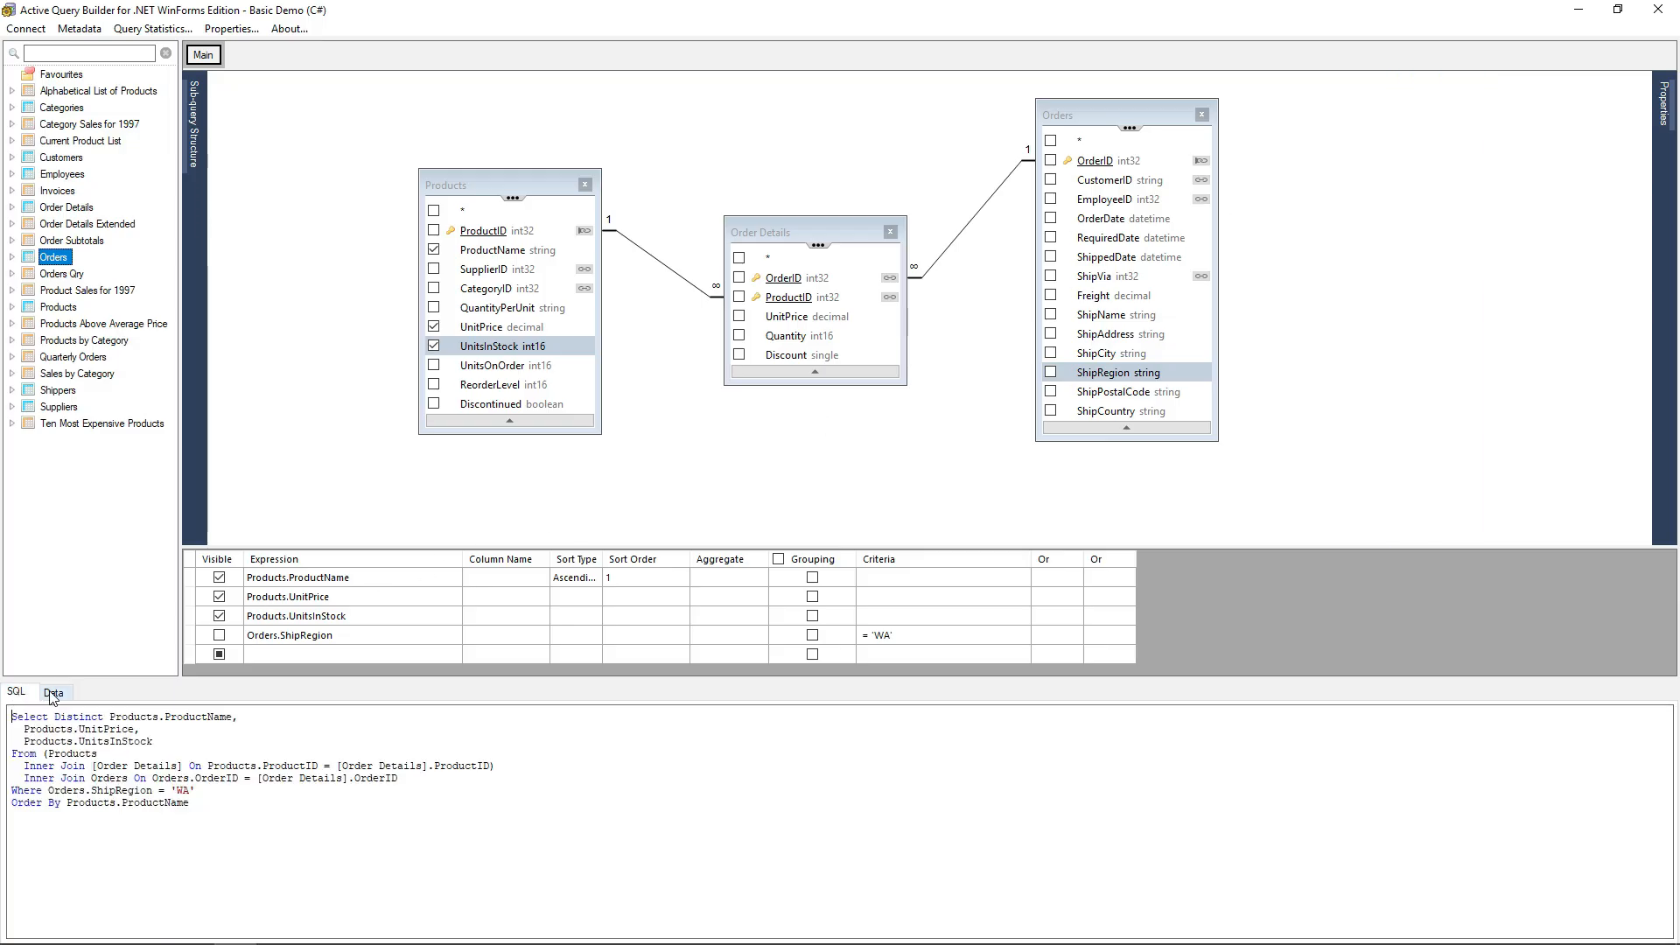
left_click(53, 693)
mouse_move(1665, 103)
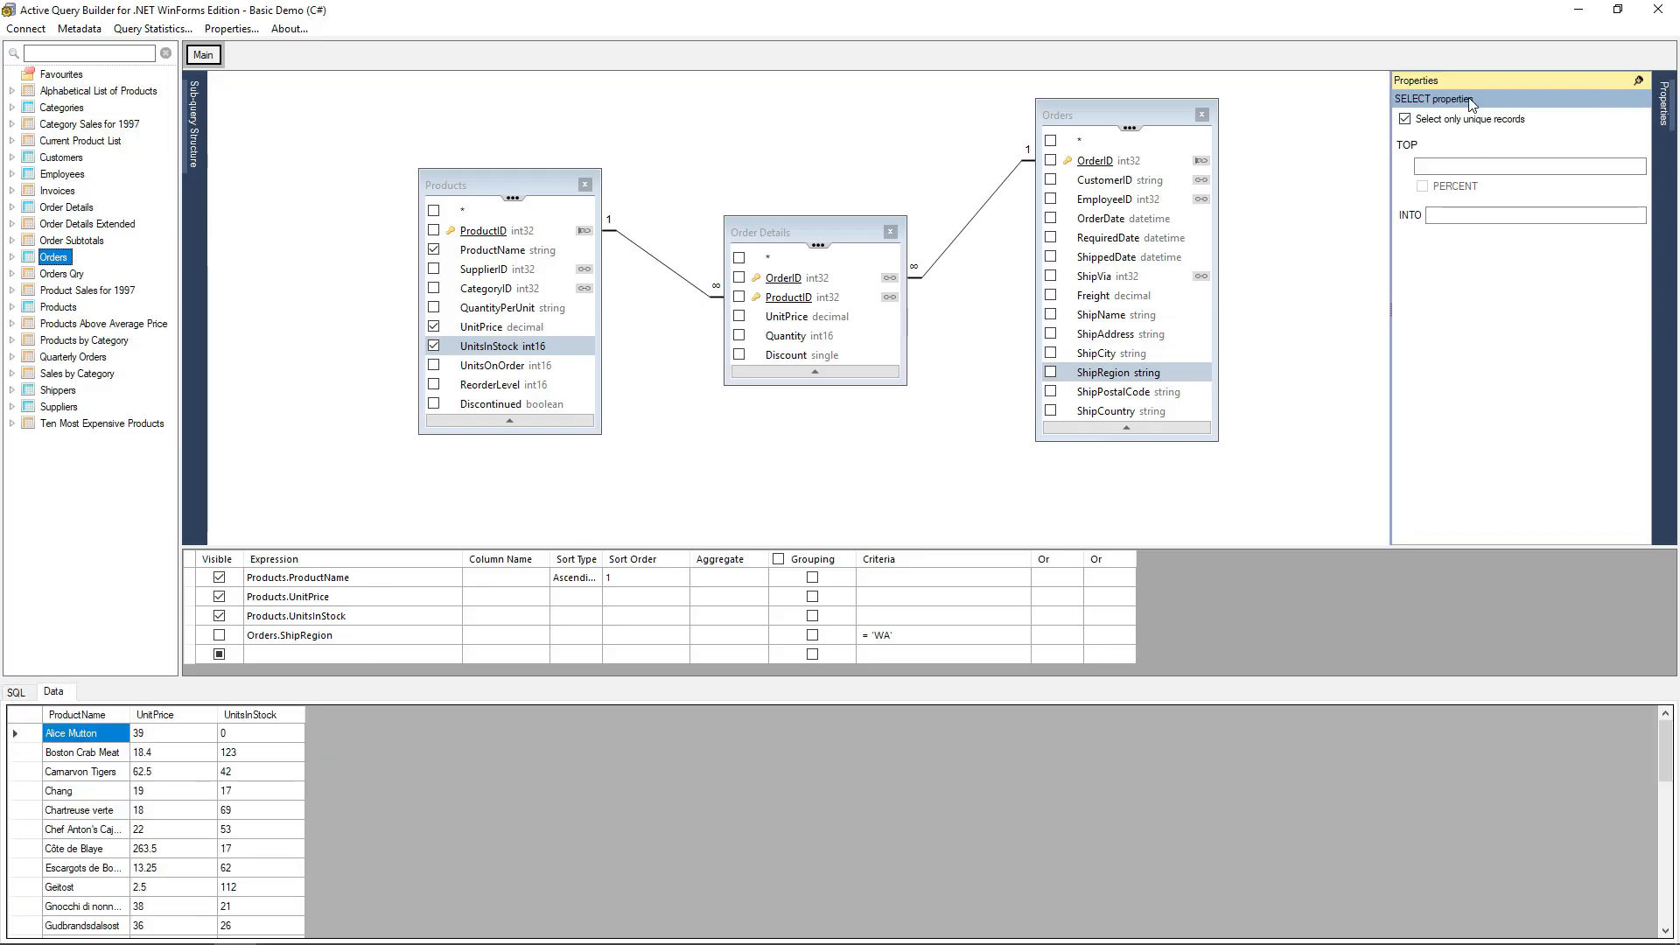
left_click(15, 692)
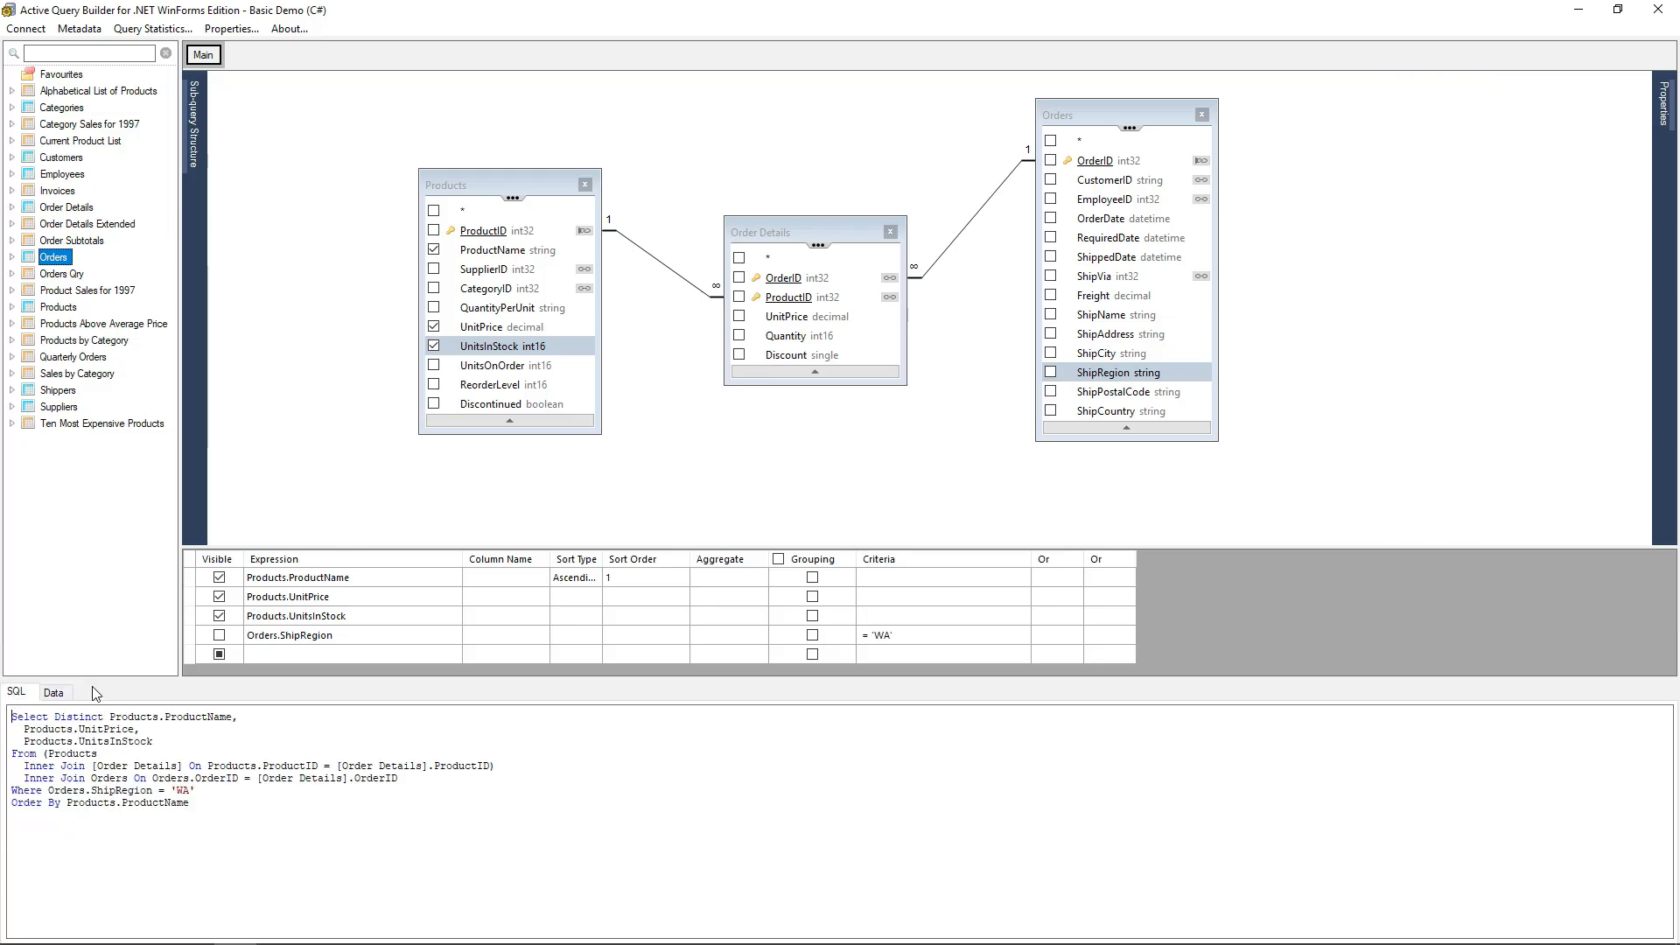